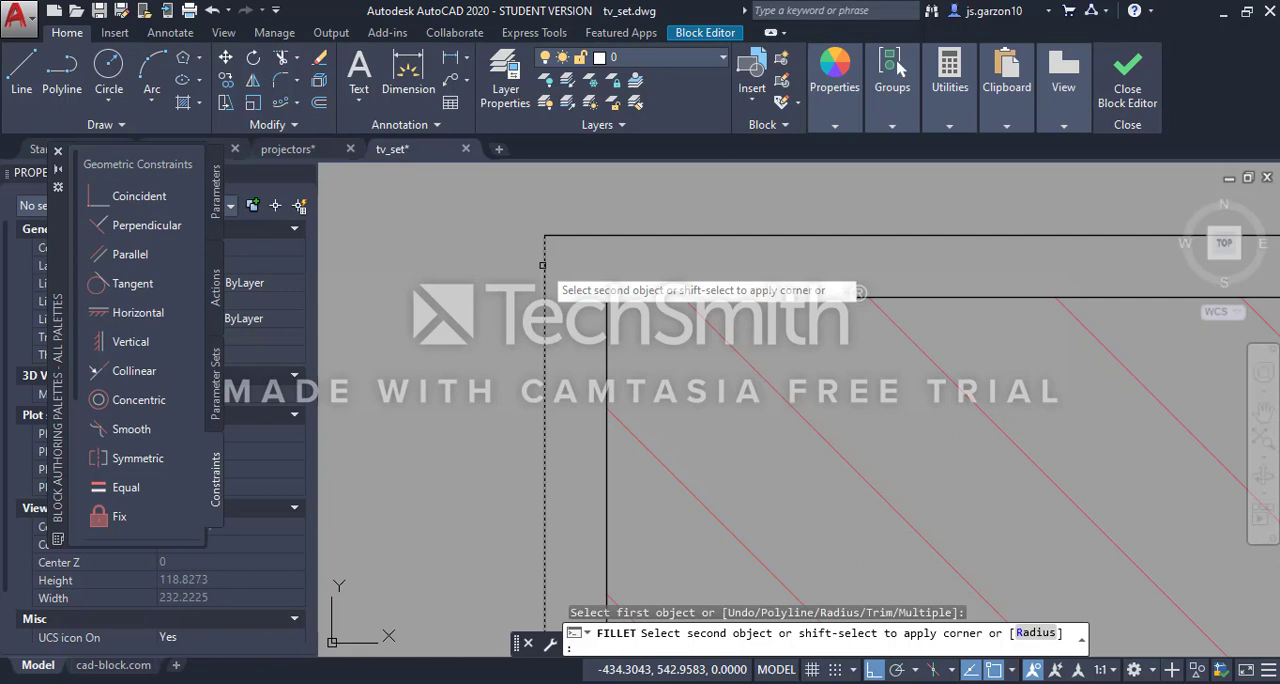
Fillet the upper-left corner of the TV's outer frame outline with a radius of 5
left_click(1036, 636)
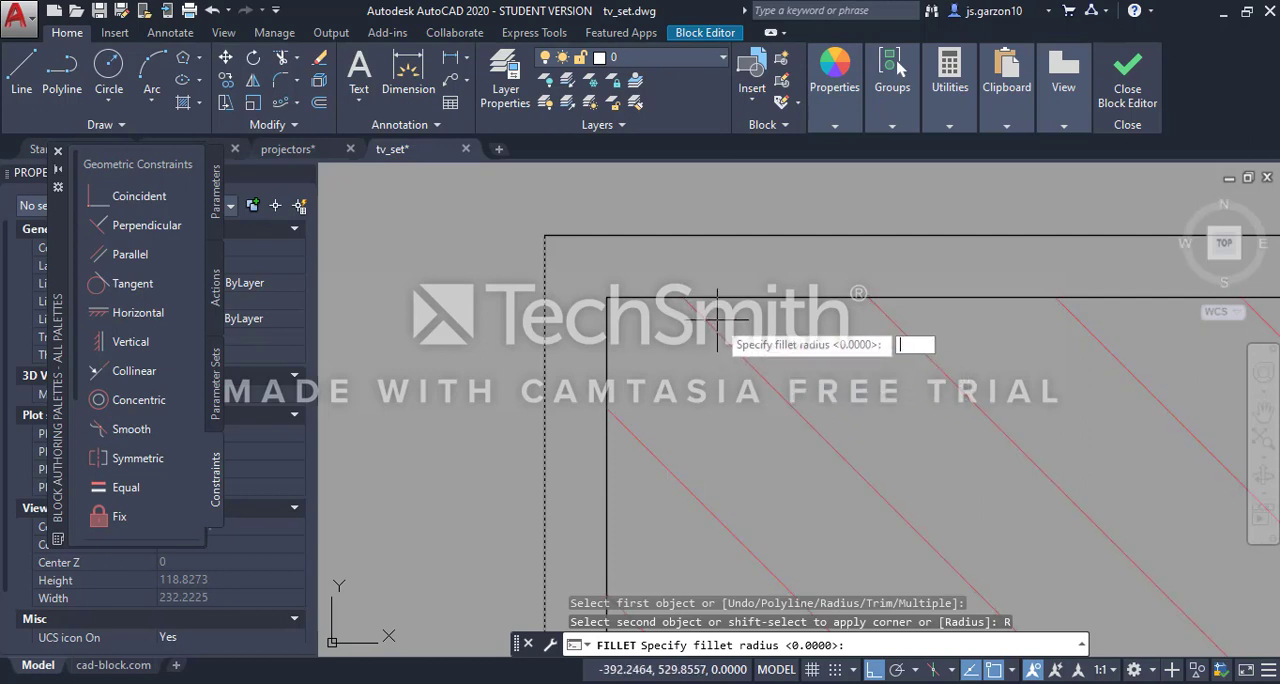
key("Return")
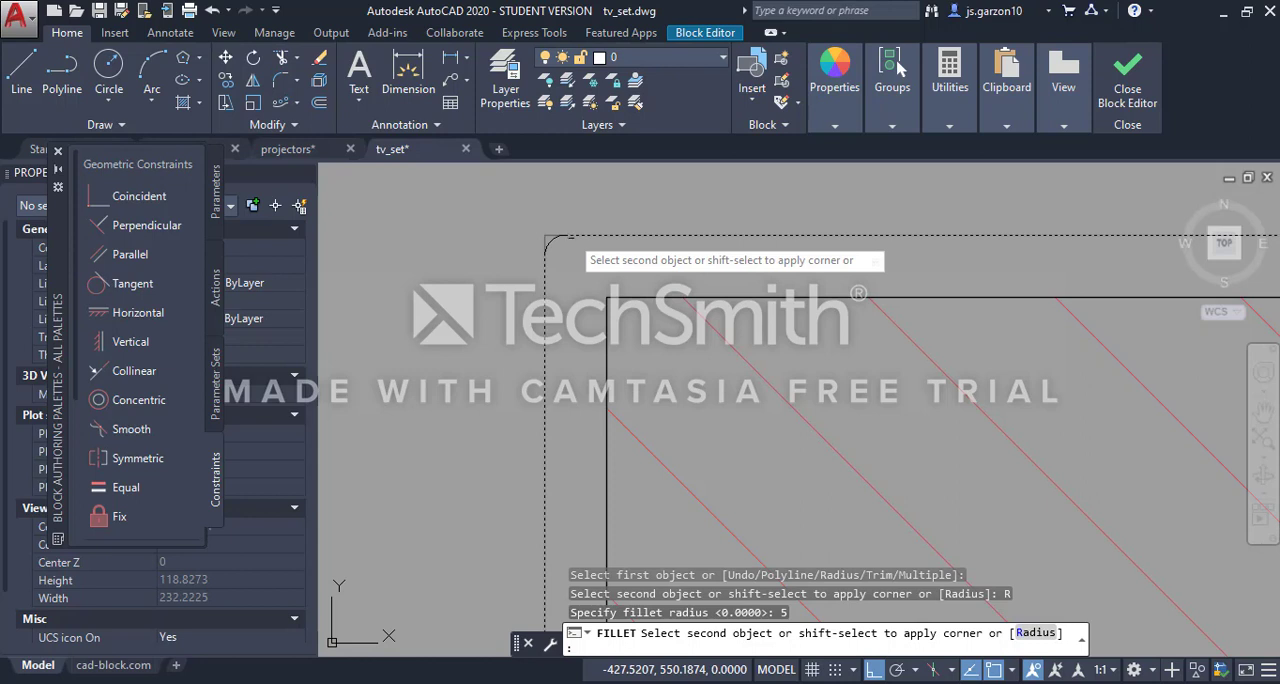
left_click(570, 236)
scroll(562, 252, "up", 4)
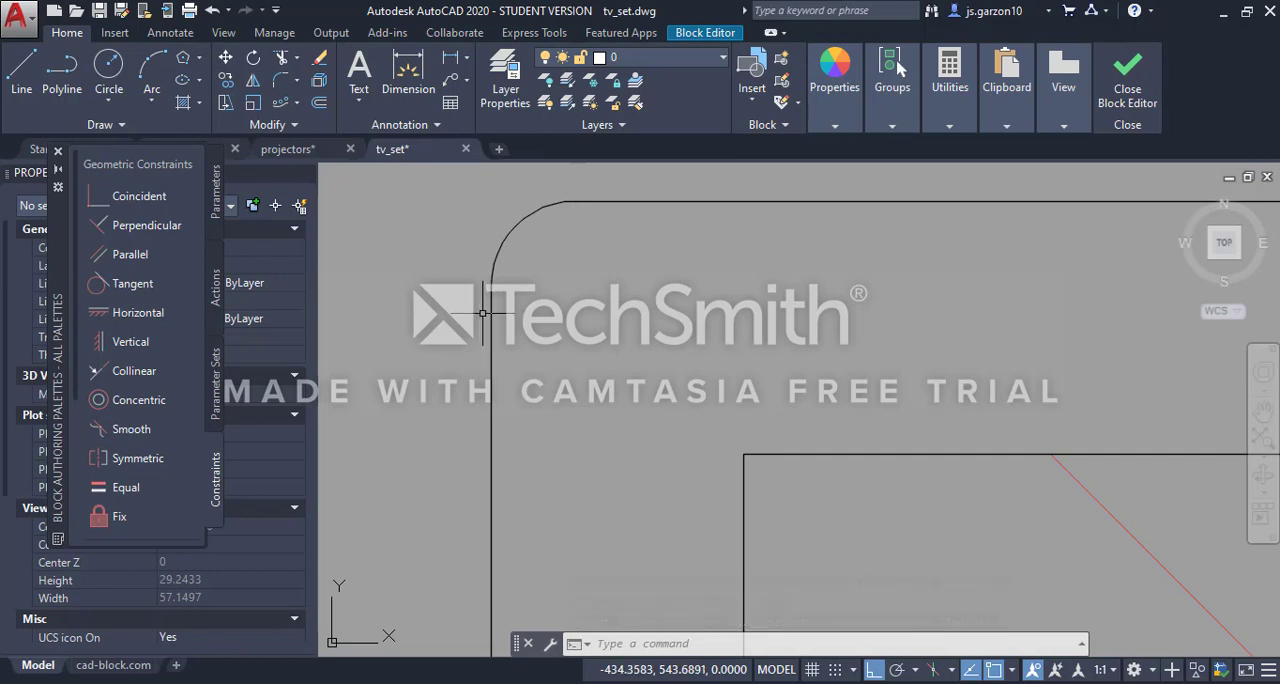
scroll(483, 313, "down", 8)
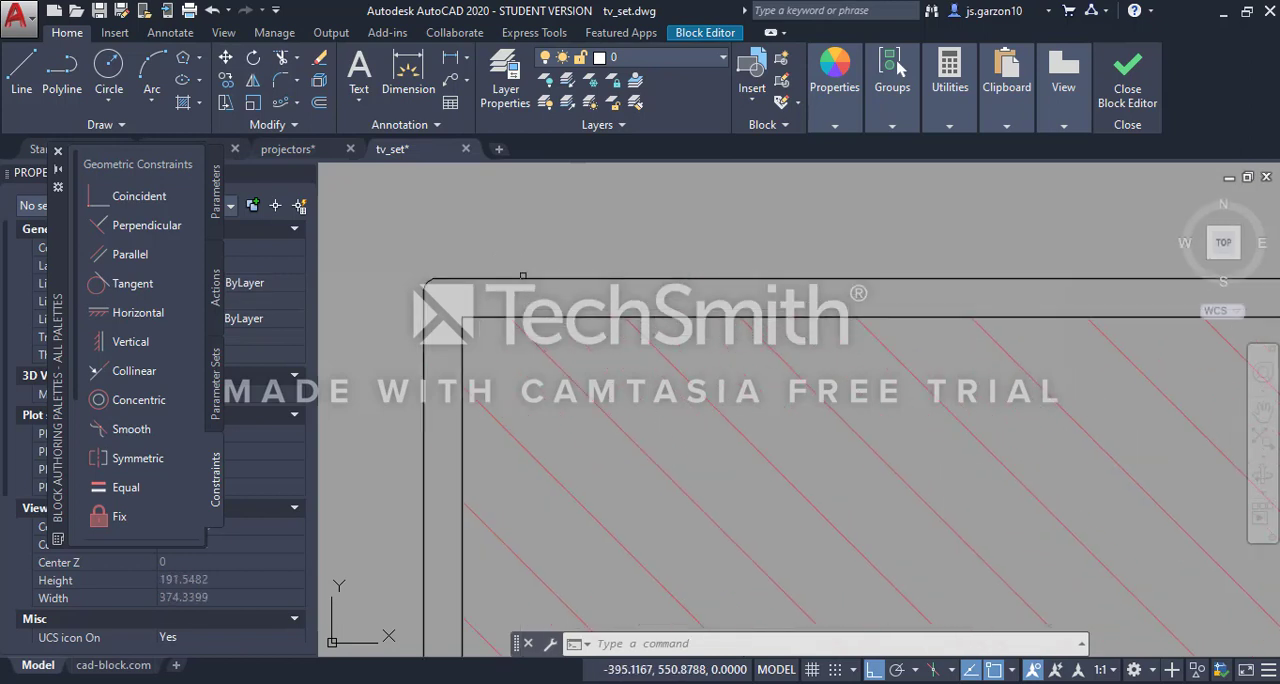
scroll(498, 275, "up", 2)
mouse_move(491, 270)
middle_mouse_down()
mouse_move(514, 277)
mouse_move(499, 240)
middle_mouse_up()
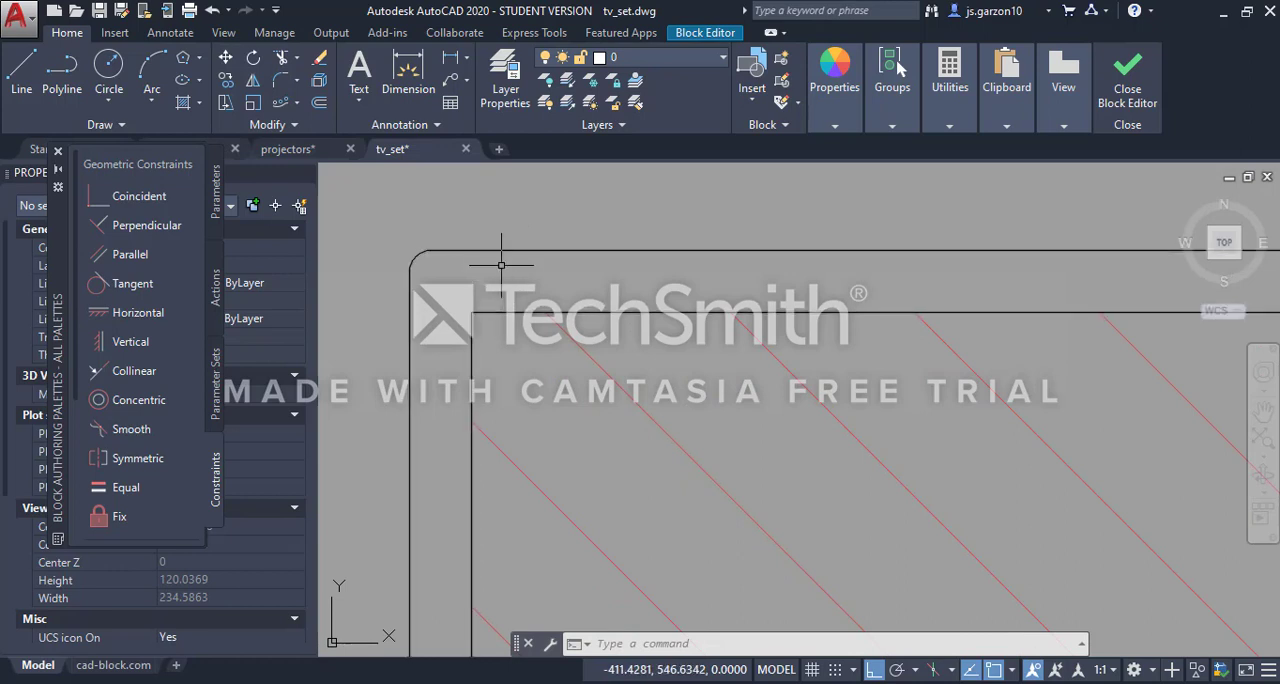
Start an Offset and set its distance by picking the gap between the inner and outer frame lines at the TV's right edge
left_click(318, 106)
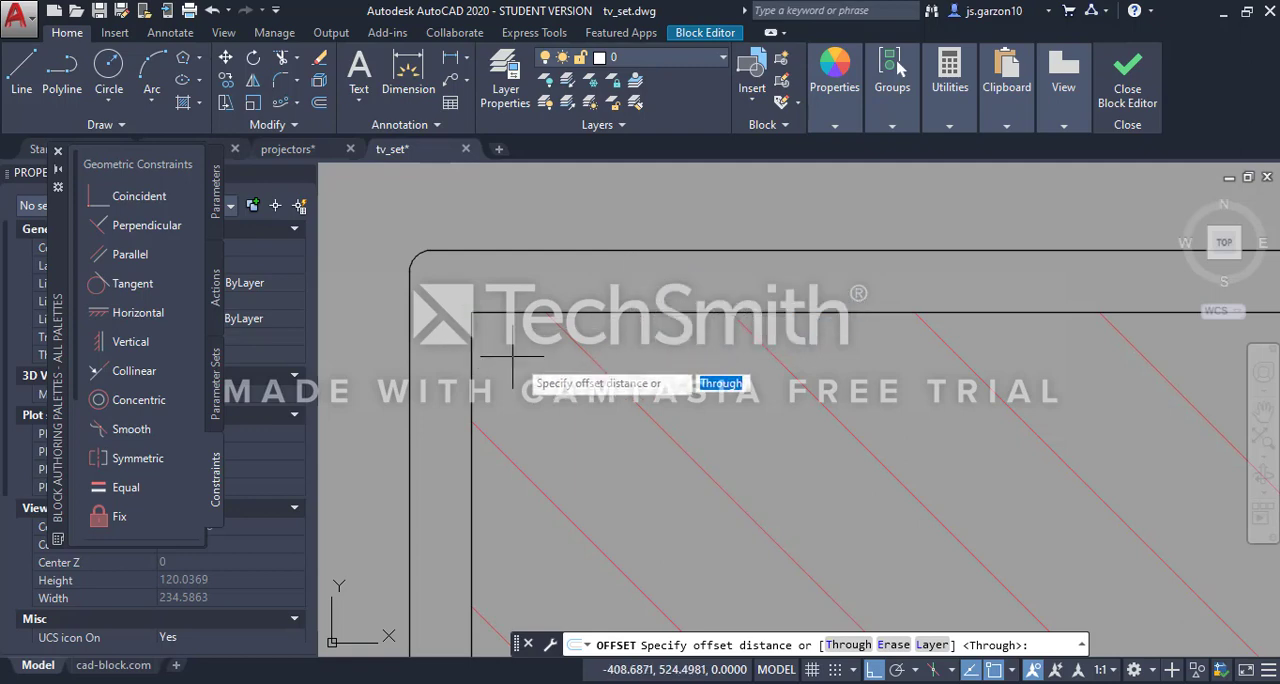
scroll(564, 380, "down", 1)
scroll(564, 378, "down", 4)
middle_click_drag(1049, 491, 759, 434)
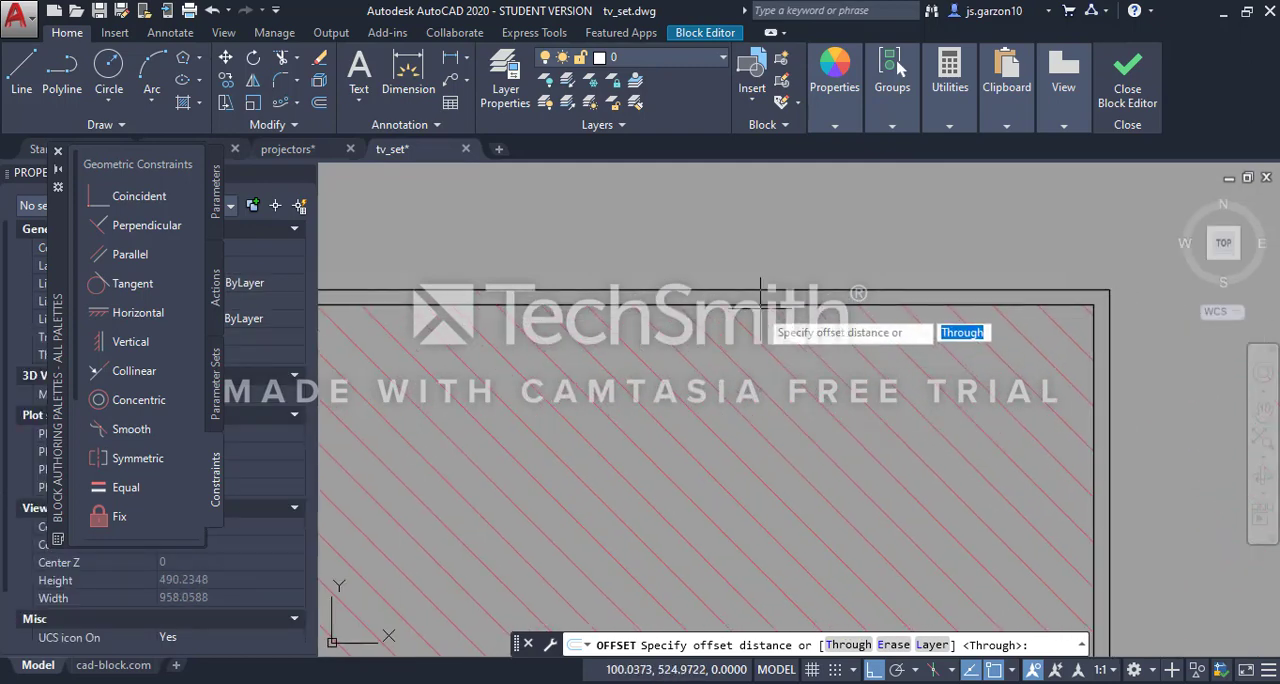
scroll(1049, 495, "up", 4)
middle_click_drag(1043, 529, 823, 400)
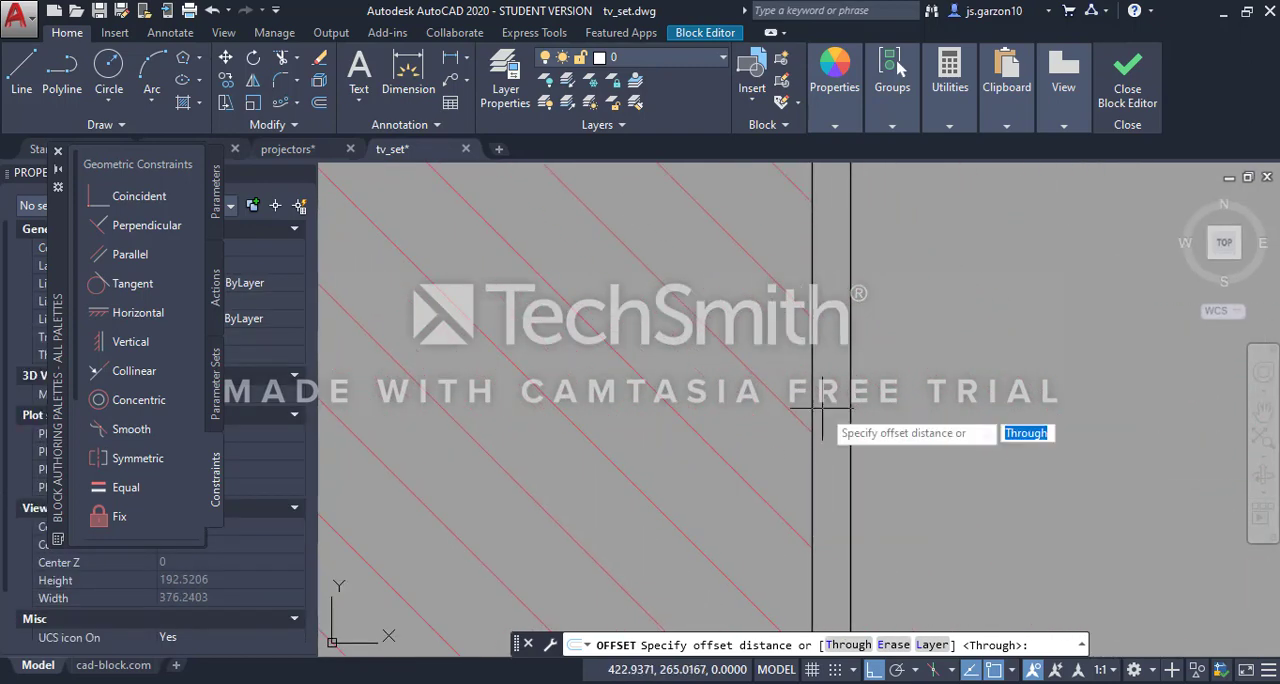
left_click(811, 433)
scroll(830, 420, "up", 4)
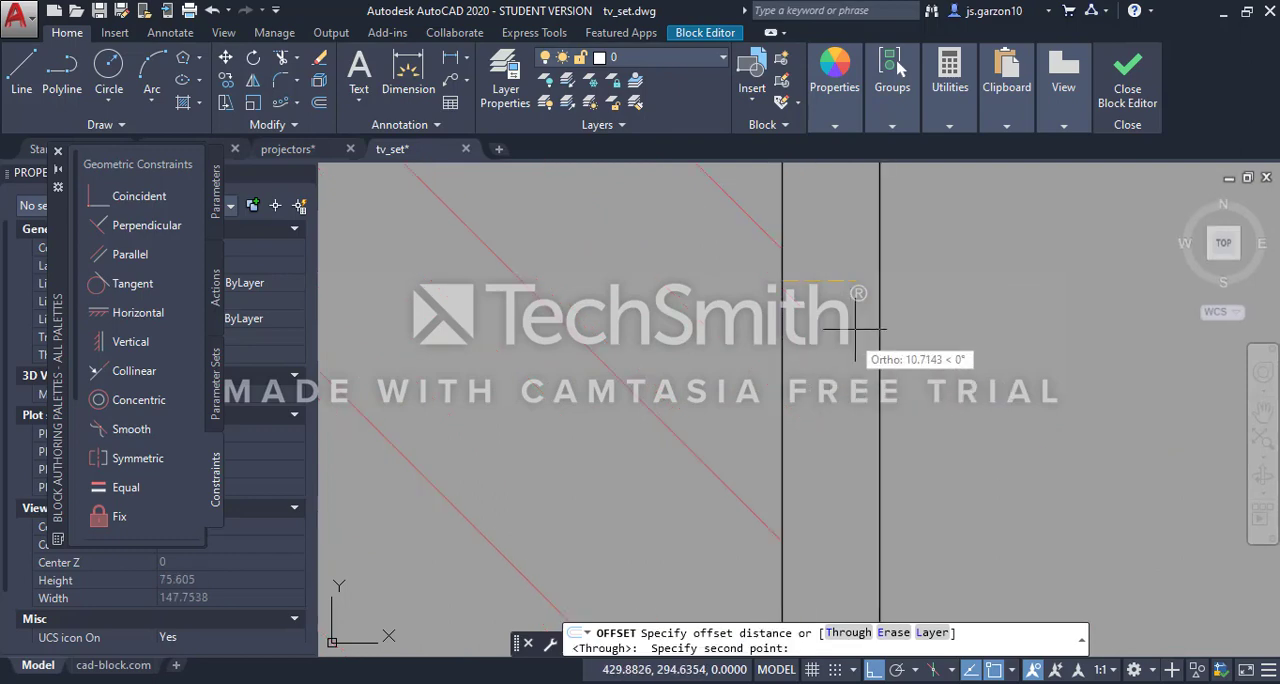
left_click(880, 300)
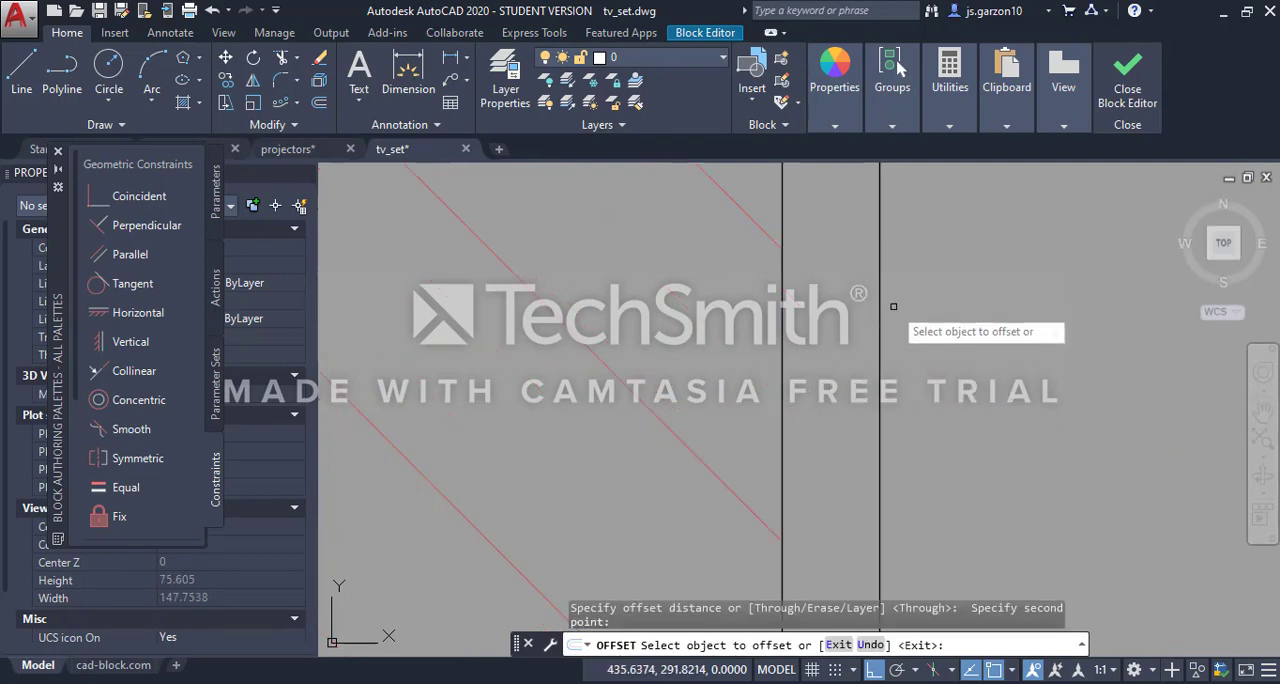
Offset the TV's outer outline outward three times in succession with the 15 spacing, each from the newest outline
scroll(895, 320, "down", 8)
scroll(925, 390, "down", 2)
scroll(845, 385, "up", 6)
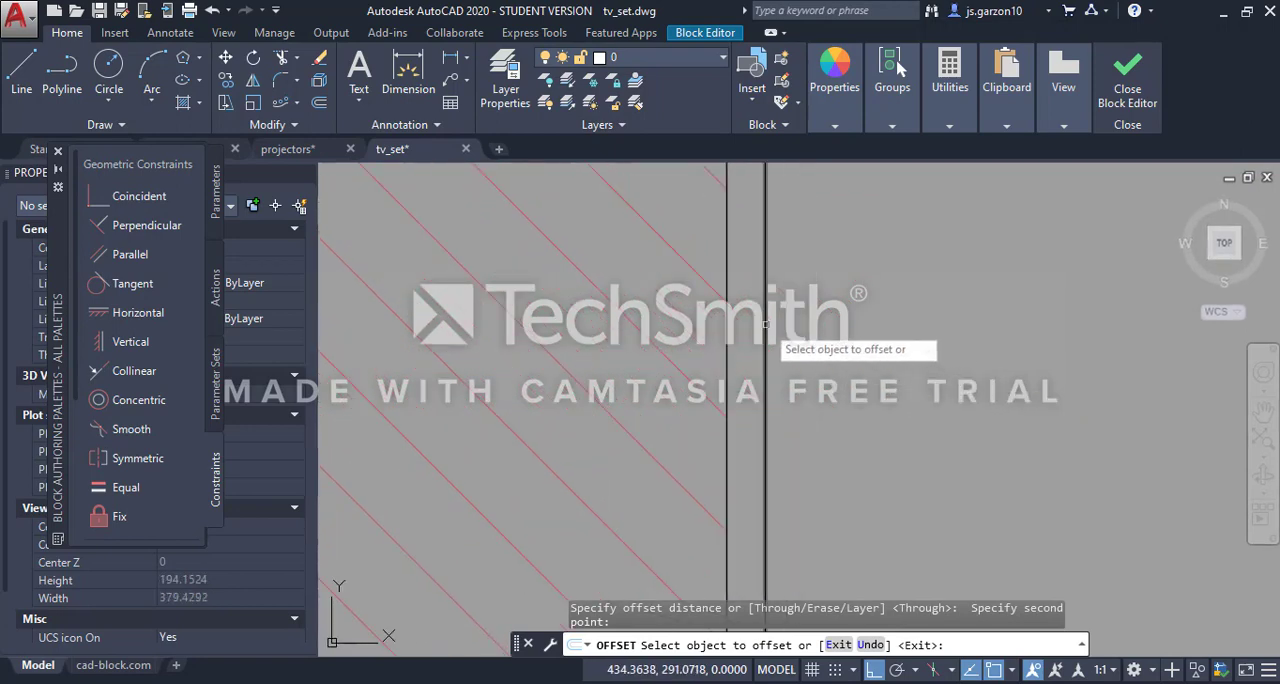
left_click(766, 325)
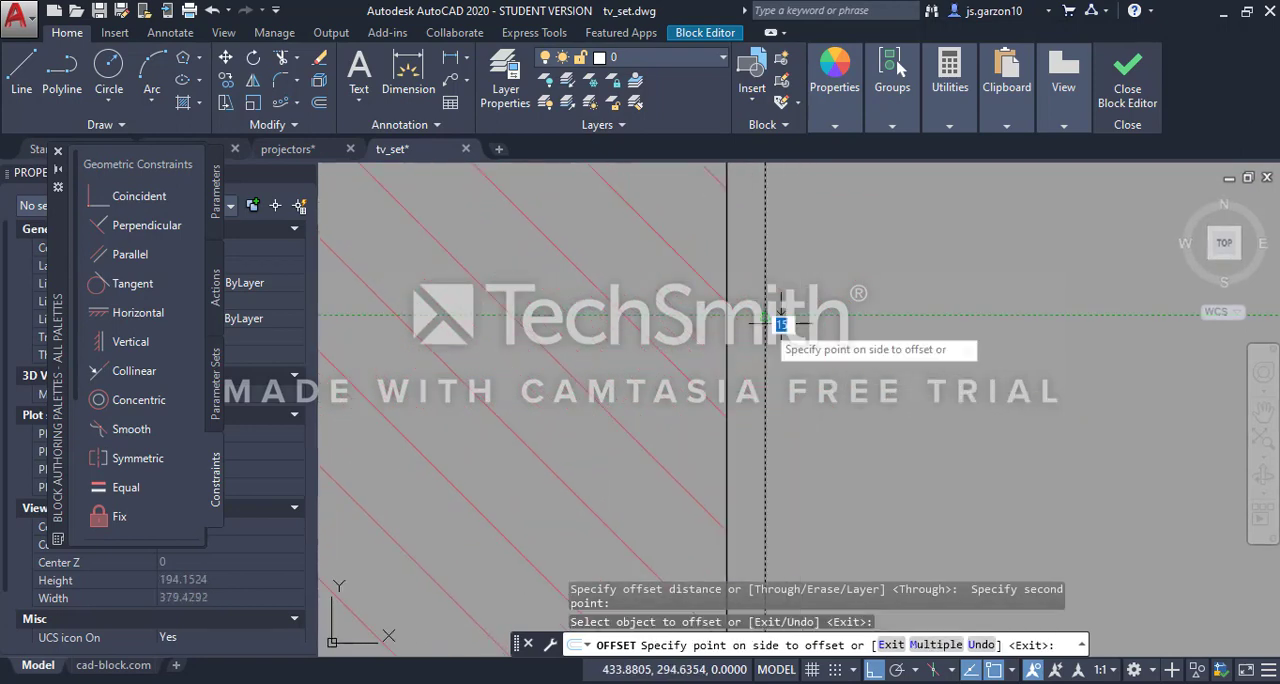
scroll(868, 330, "down", 1)
left_click(848, 334)
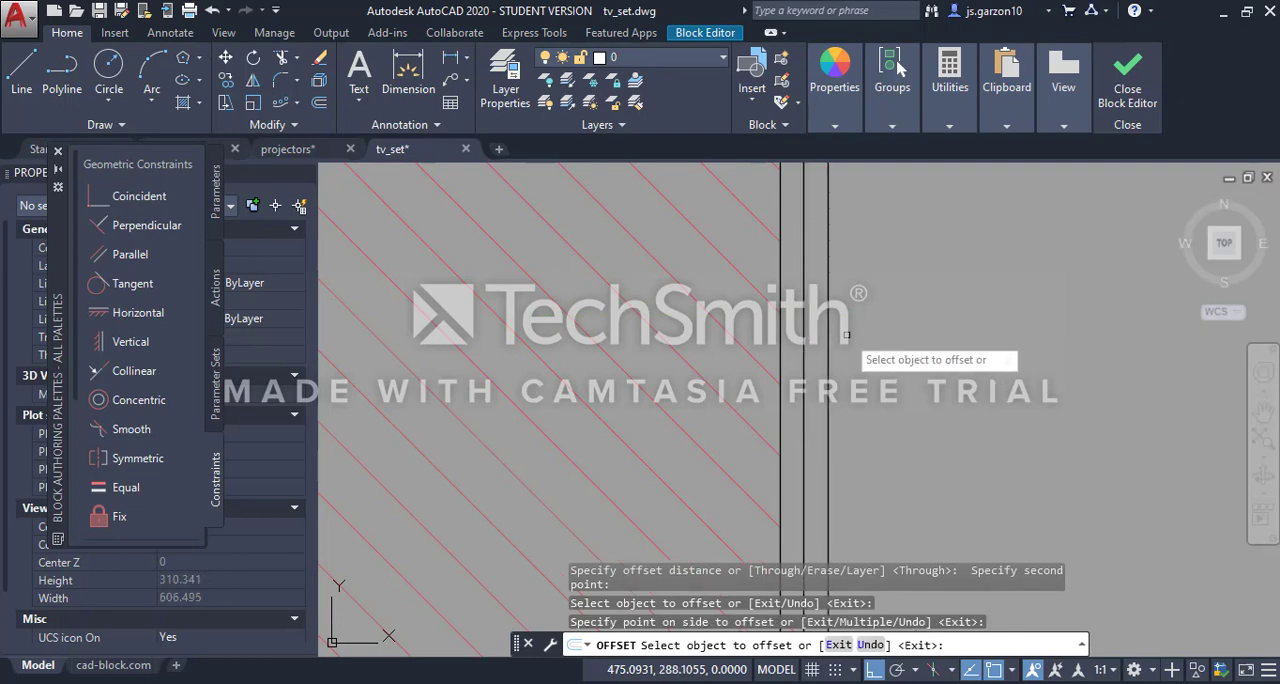
left_click(828, 335)
left_click(880, 340)
scroll(882, 339, "down", 5)
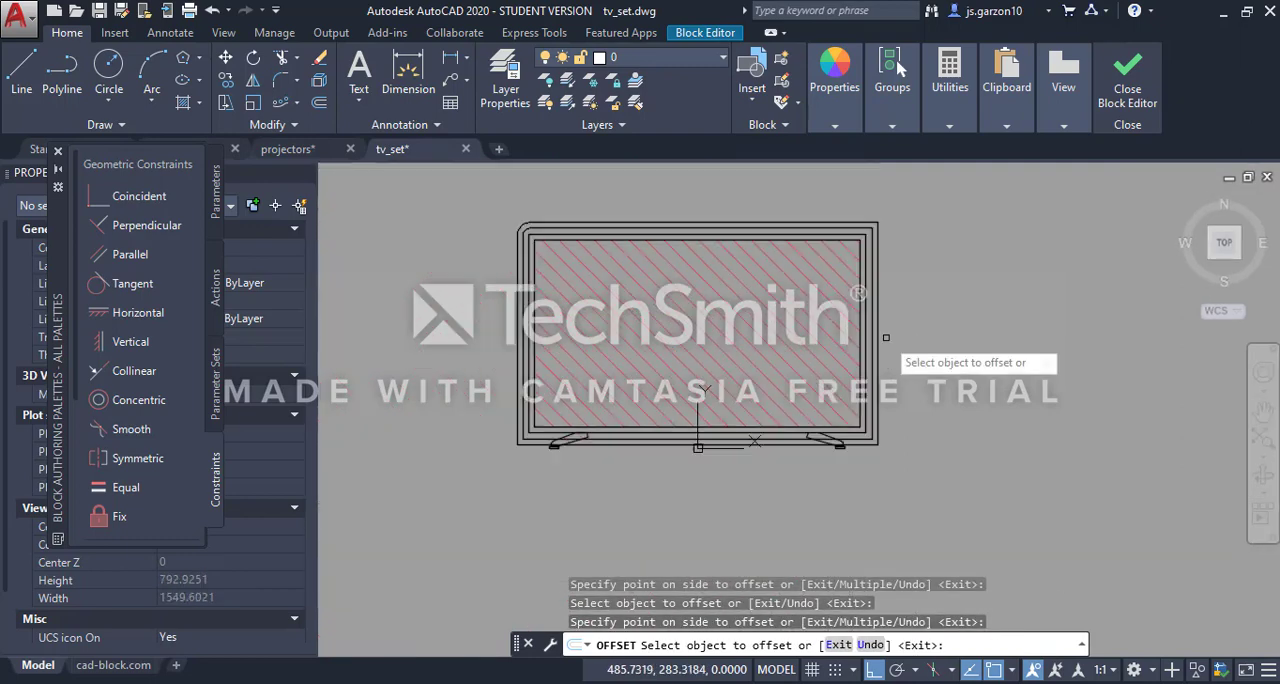
scroll(885, 337, "up", 5)
left_click(863, 339)
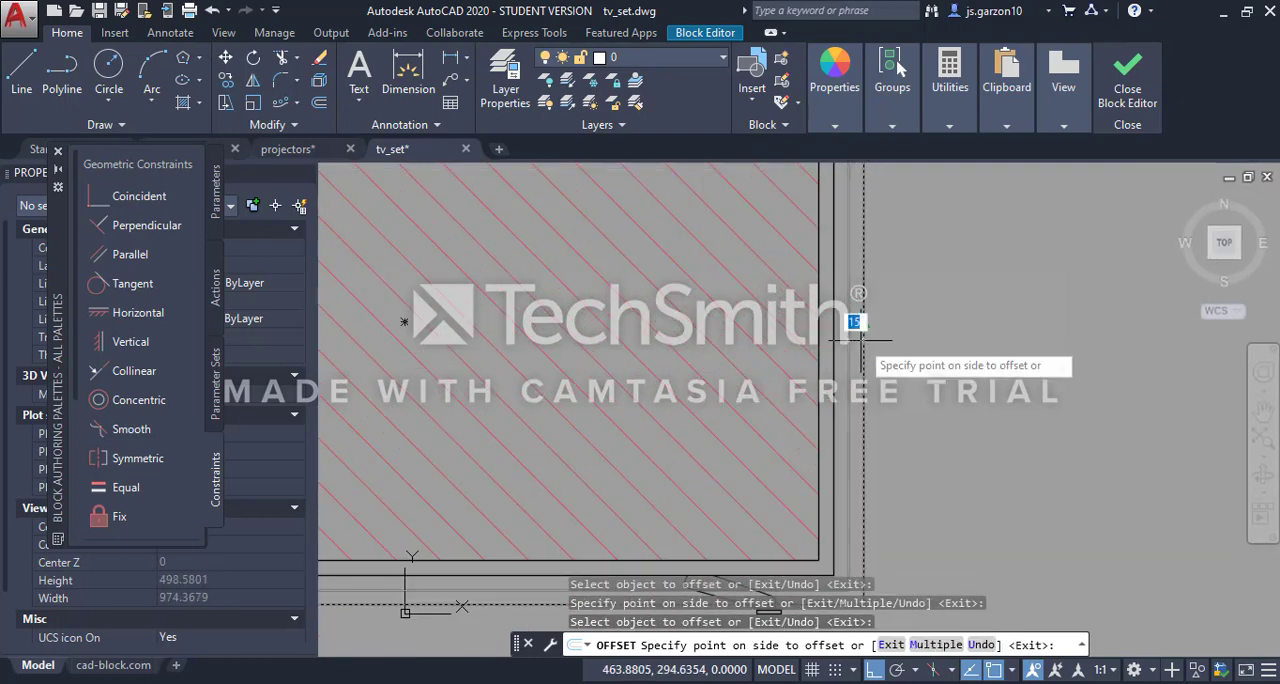
left_click(910, 352)
scroll(900, 355, "down", 5)
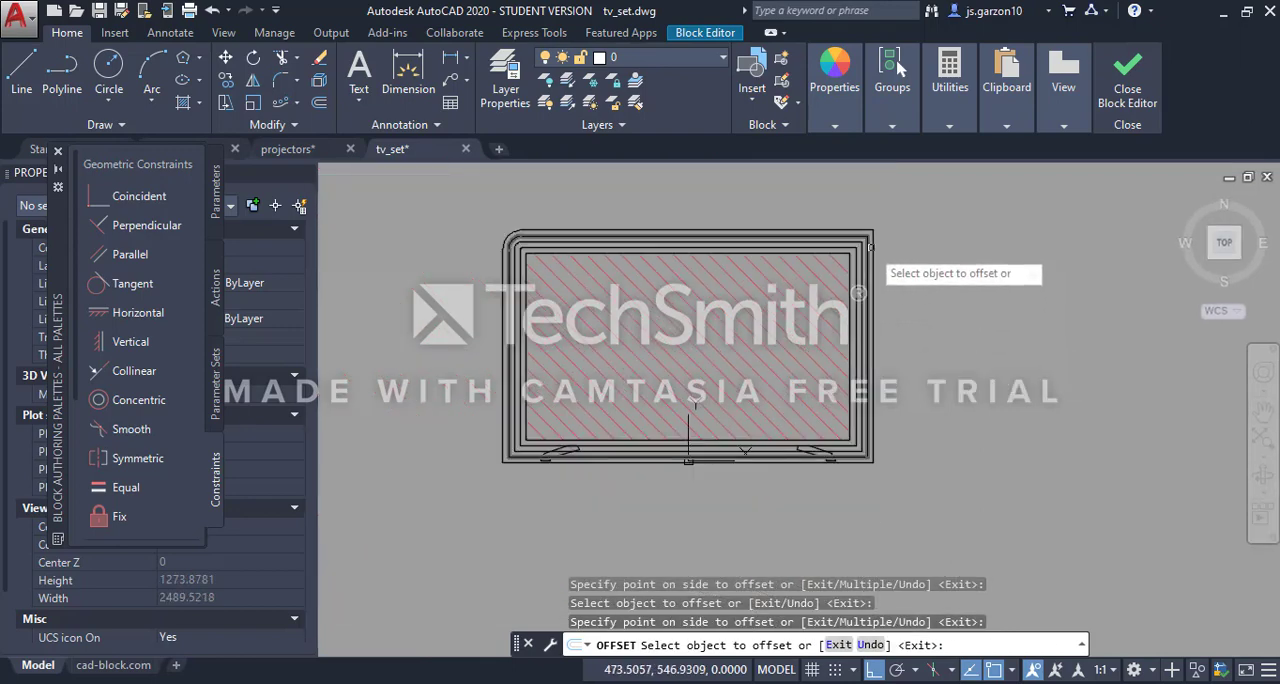
scroll(825, 247, "up", 5)
scroll(825, 250, "up", 3)
key("Escape")
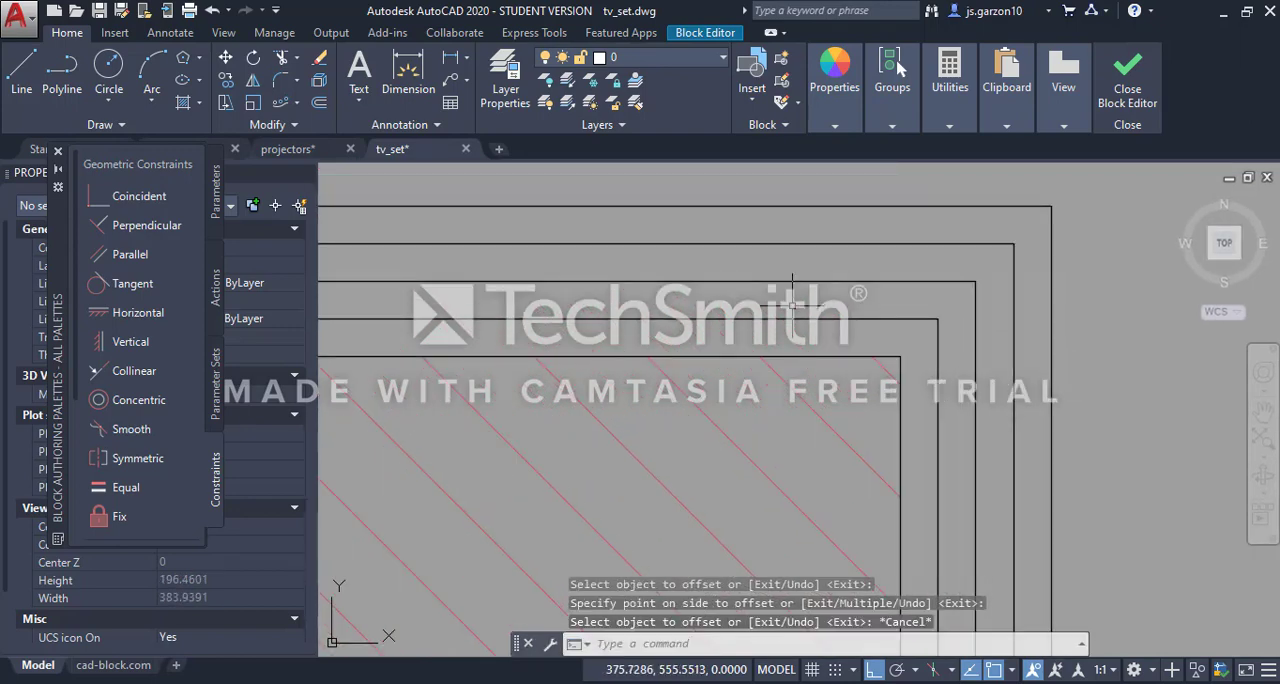
Close the Block Editor and return to the tv_set drawing
middle_click_drag(790, 304, 1002, 333)
scroll(1002, 333, "down", 5)
scroll(640, 455, "up", 5)
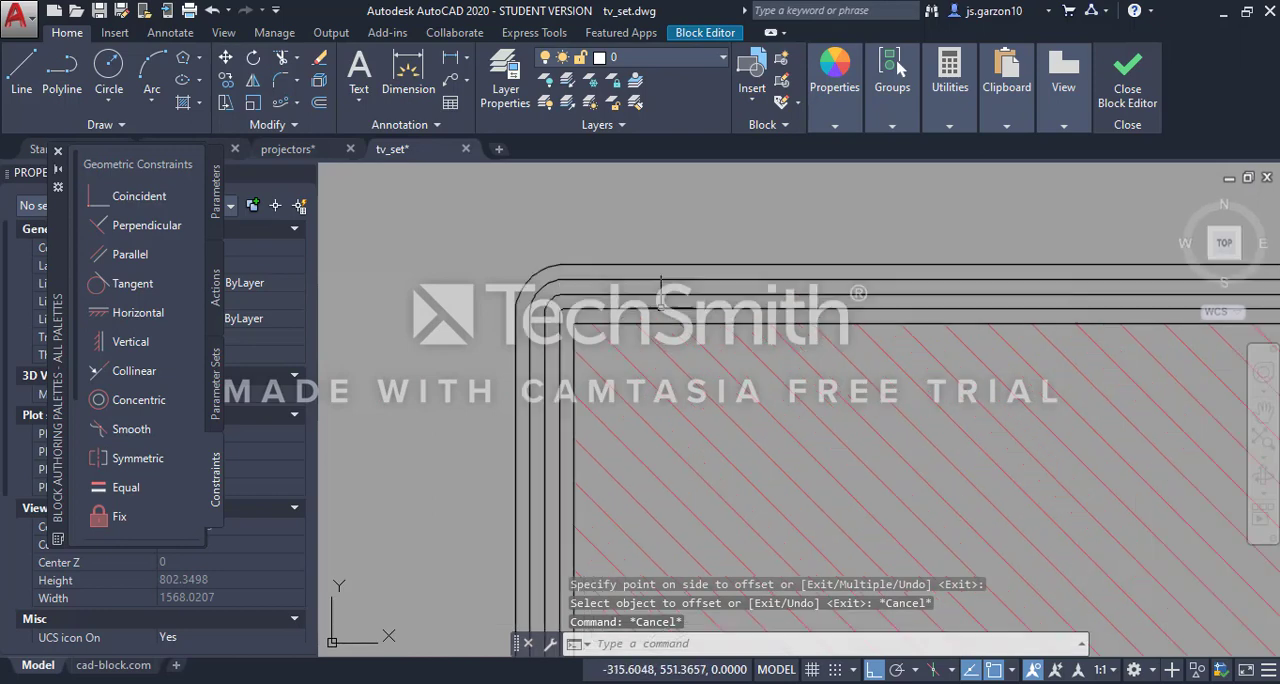
scroll(567, 310, "up", 4)
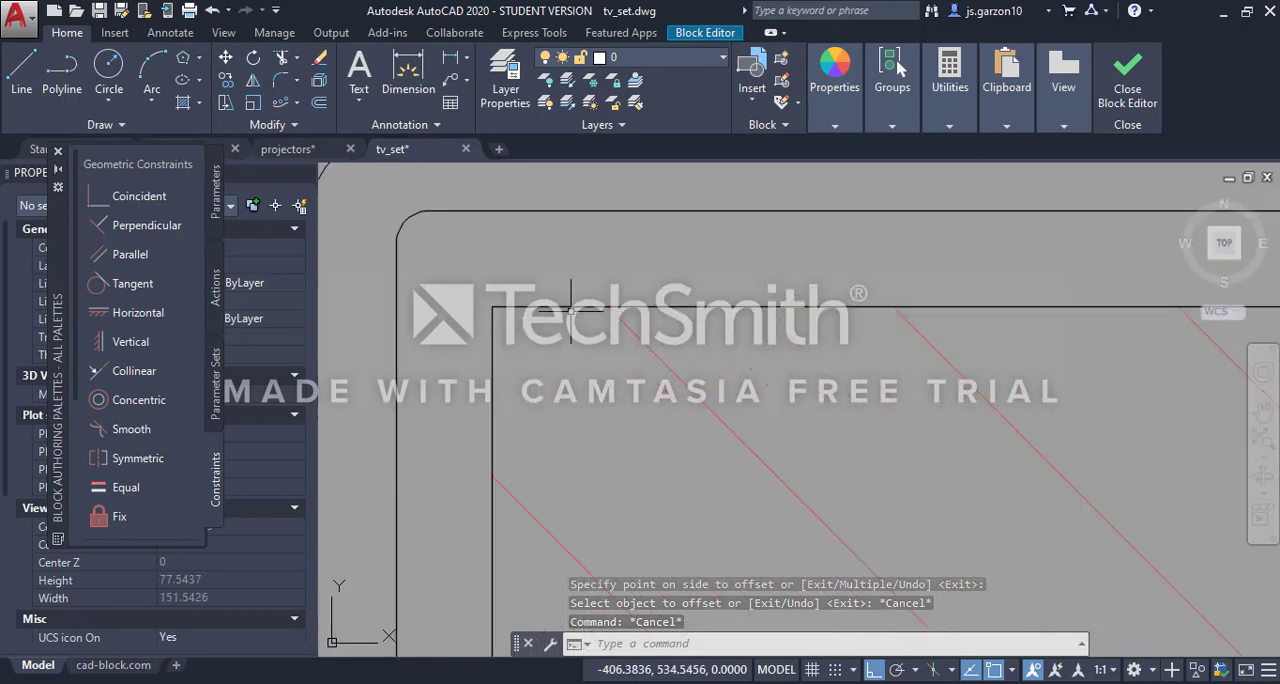
scroll(568, 313, "down", 1)
scroll(564, 318, "down", 2)
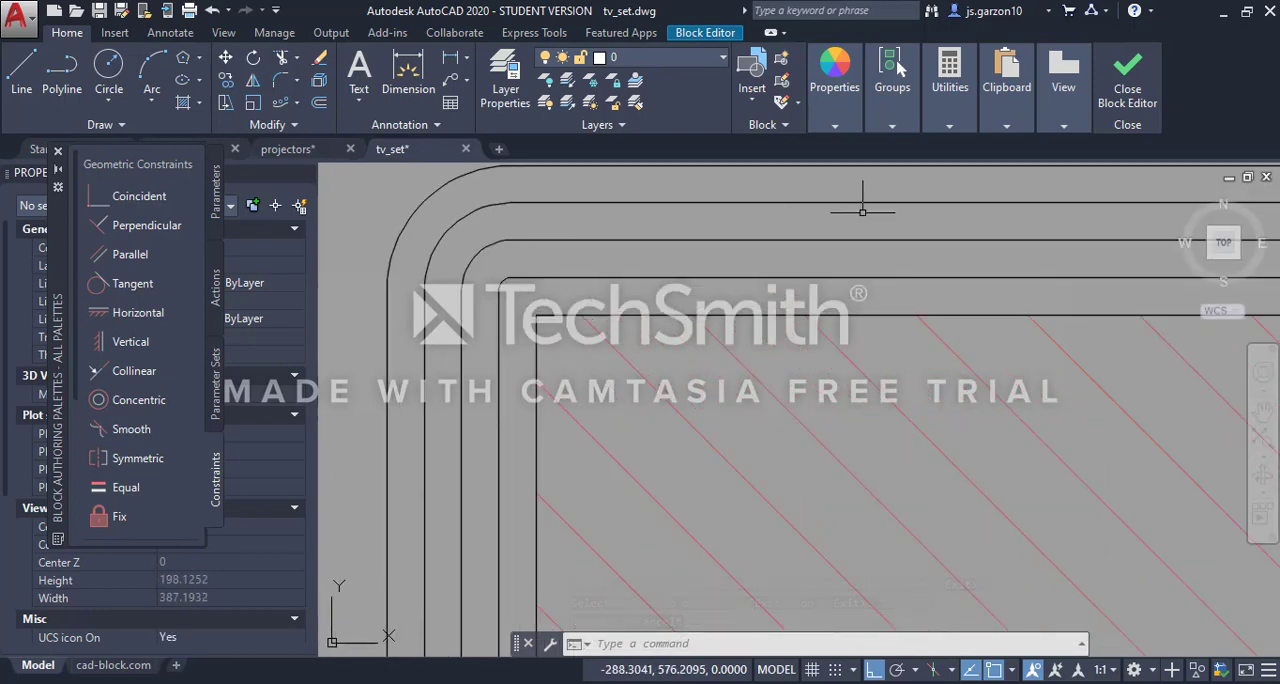
left_click(1128, 92)
left_click(571, 368)
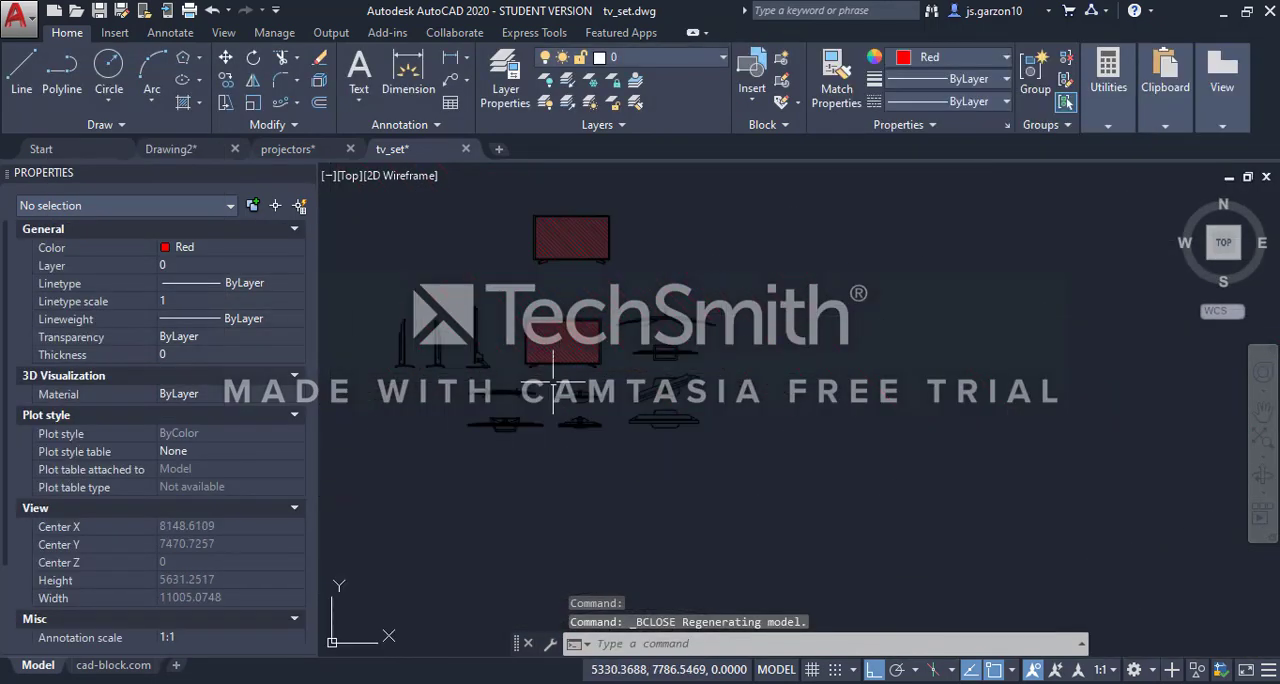
scroll(597, 322, "up", 2)
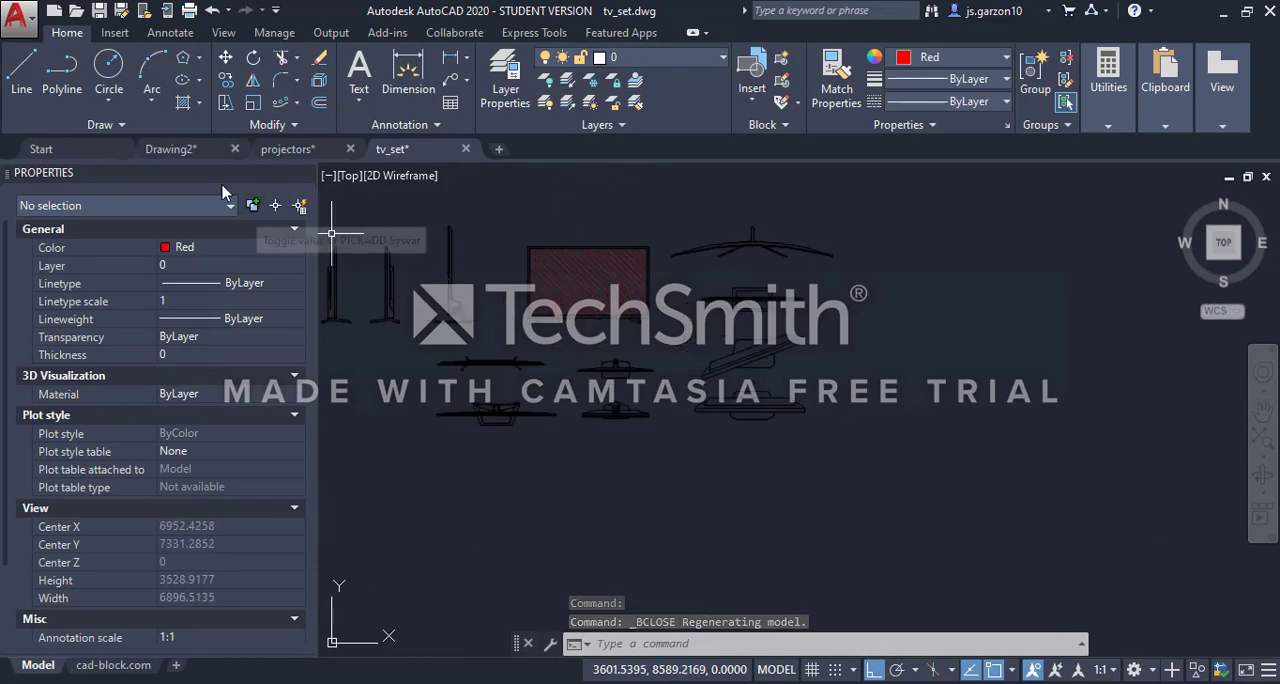
Switch to Drawing2 and copy a red chair block from the workpoint row, along with a polyline at the rightmost red chair
left_click(190, 153)
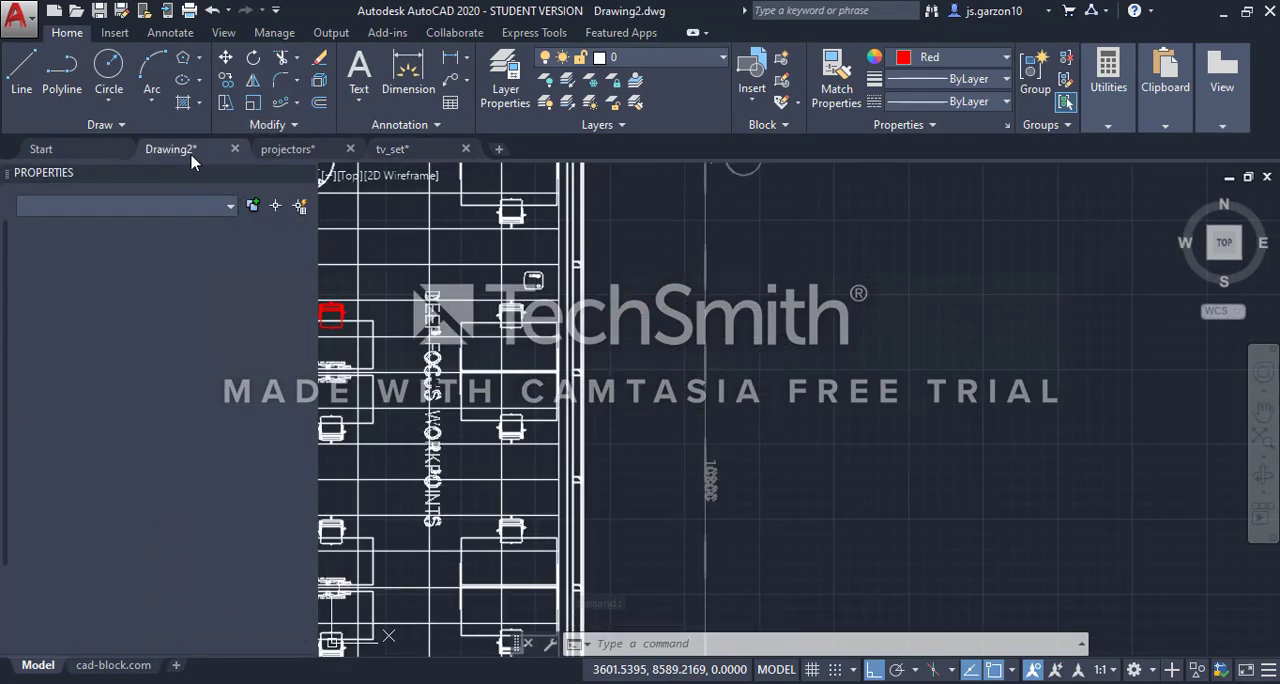
middle_click_drag(601, 371, 826, 358)
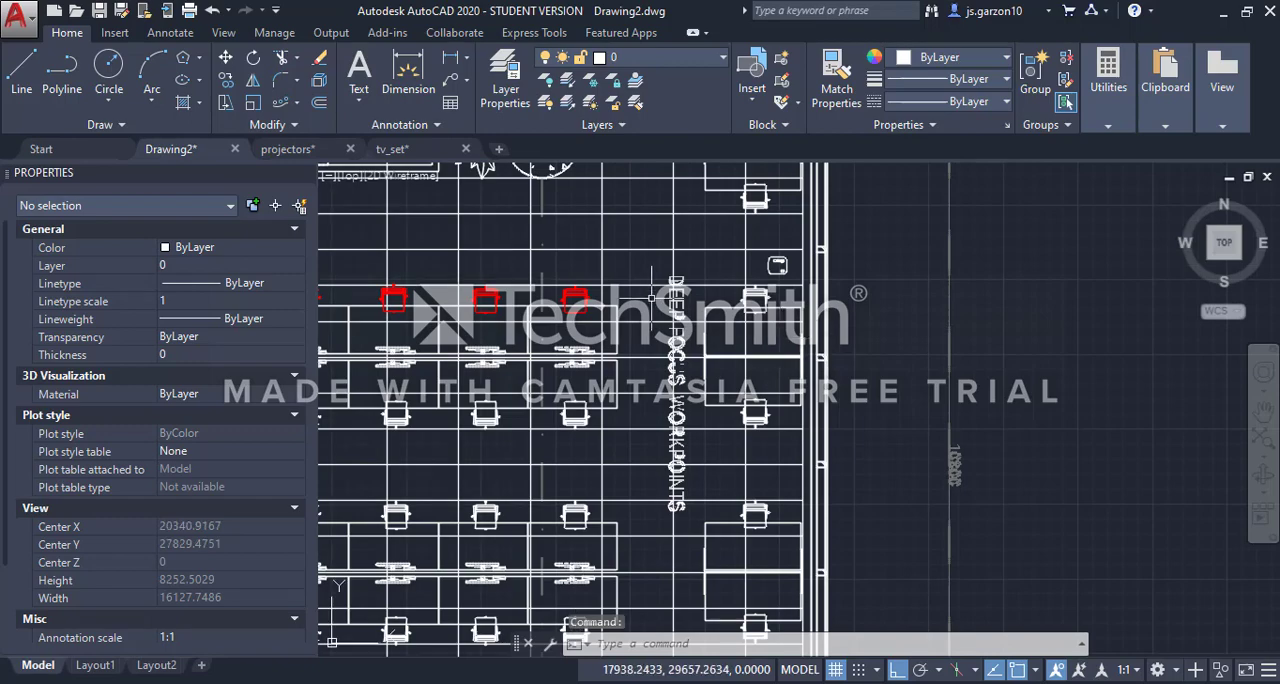
scroll(651, 297, "up", 5)
left_click(557, 283)
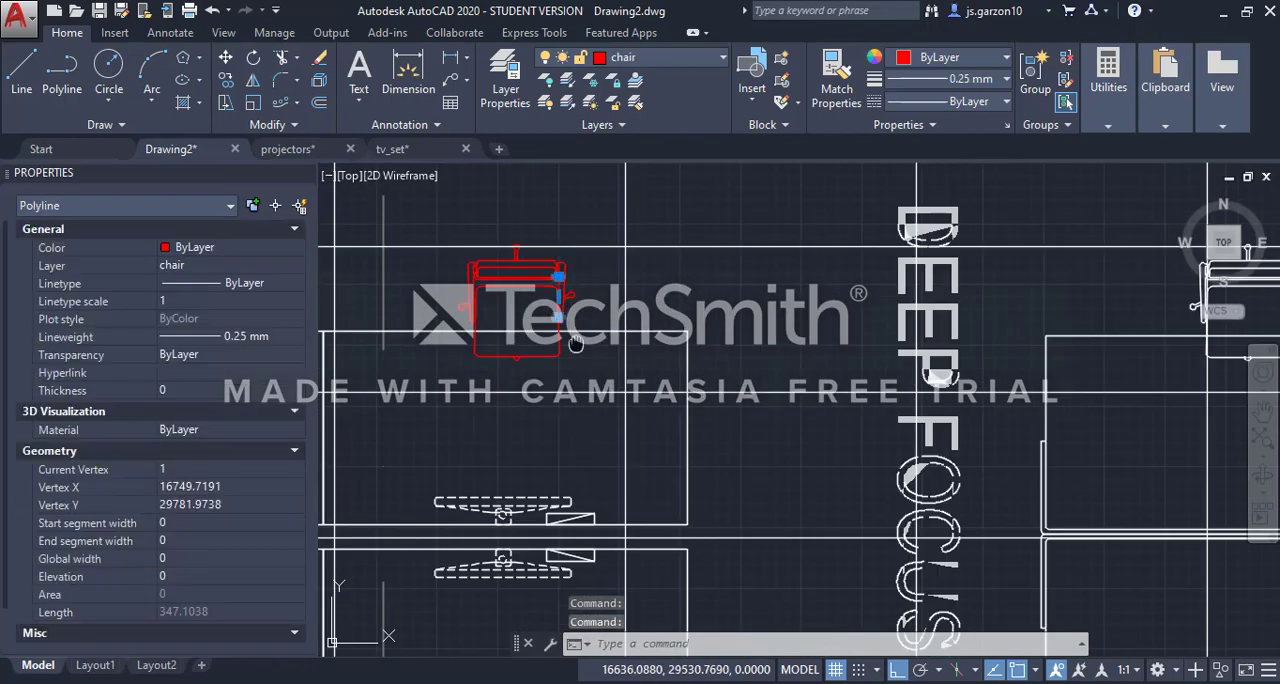
scroll(796, 335, "down", 2)
middle_click_drag(576, 343, 922, 337)
left_click(680, 296)
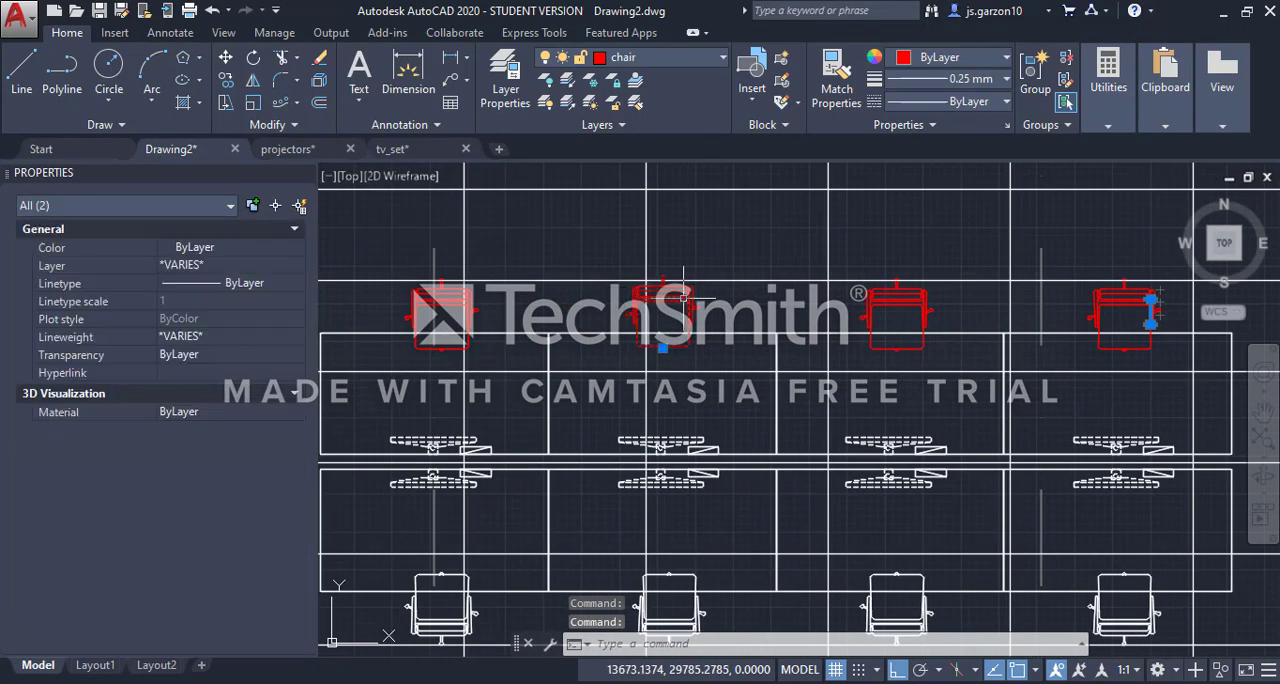
key("ctrl+c")
Paste the copied chair and polyline into the empty area beside the floor plan
scroll(670, 305, "down", 5)
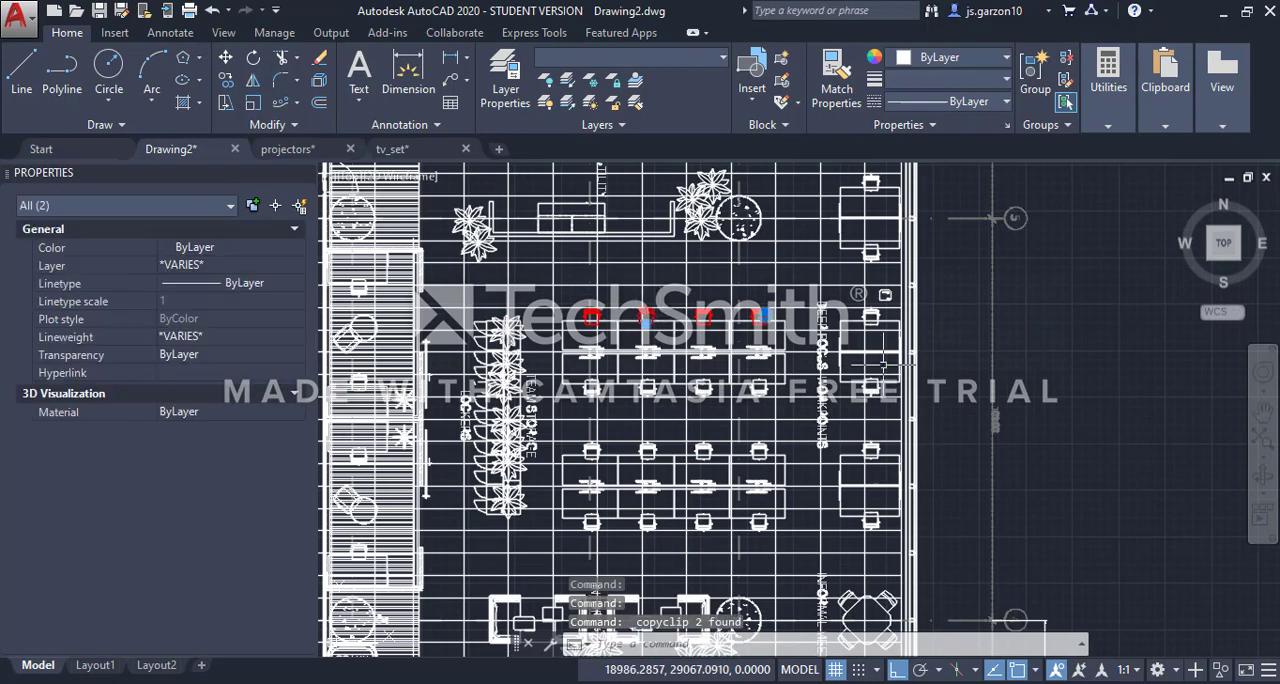
middle_click_drag(883, 365, 528, 356)
key("ctrl+v")
scroll(931, 354, "up", 5)
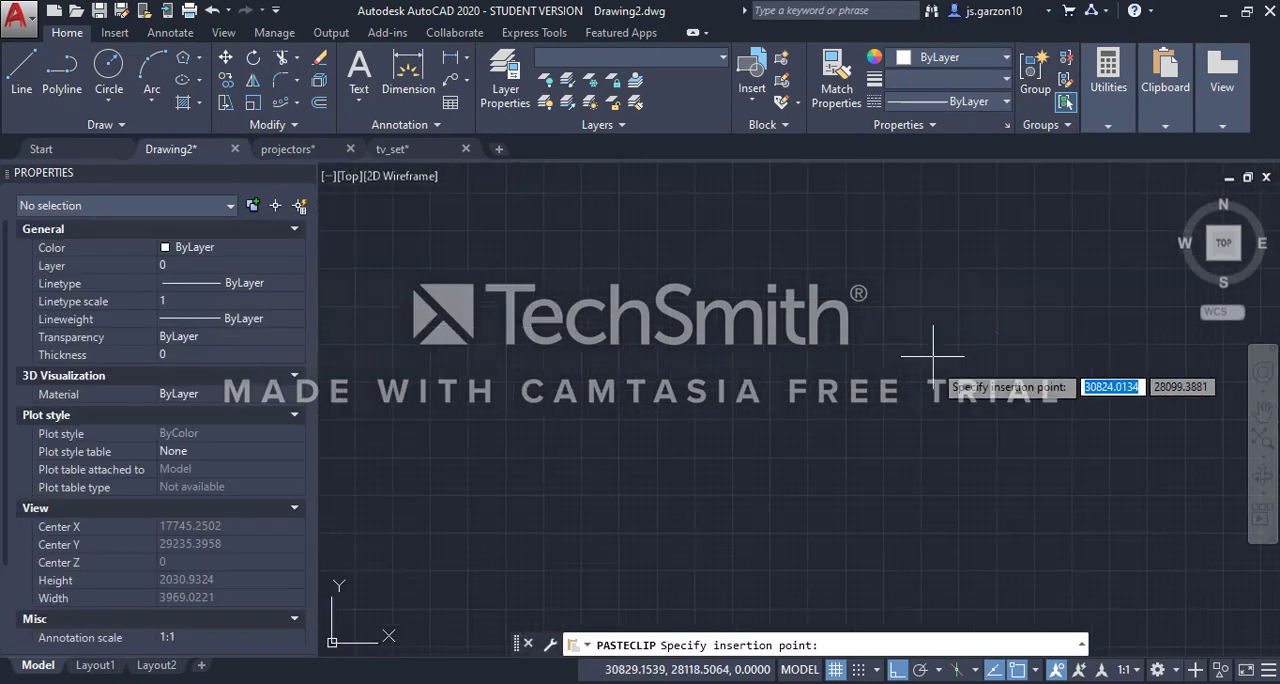
left_click(880, 318)
Delete the stray red polyline next to the pasted chair
middle_click_drag(1021, 382, 764, 415)
scroll(764, 415, "down", 2)
middle_click_drag(935, 403, 859, 403)
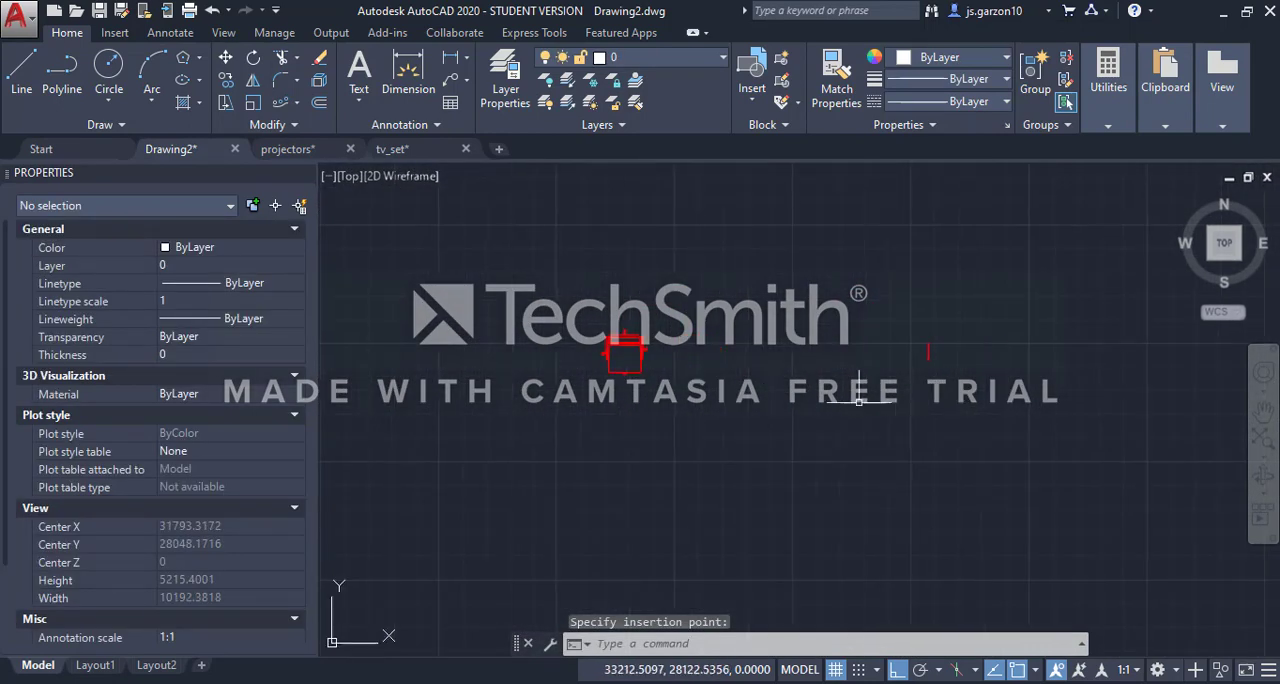
left_click(882, 264)
left_click(994, 404)
key("Delete")
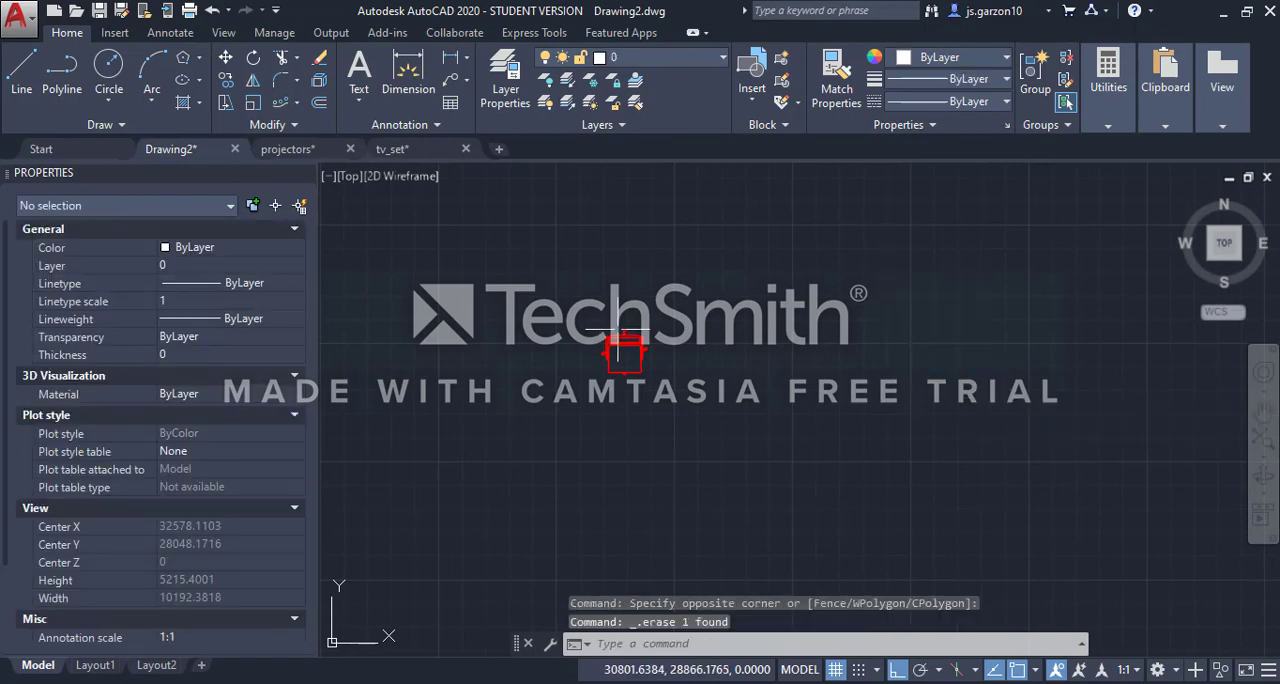
Draw a horizontal polyline about 4476 units long above the pasted red chair, starting near the chair
scroll(617, 345, "up", 8)
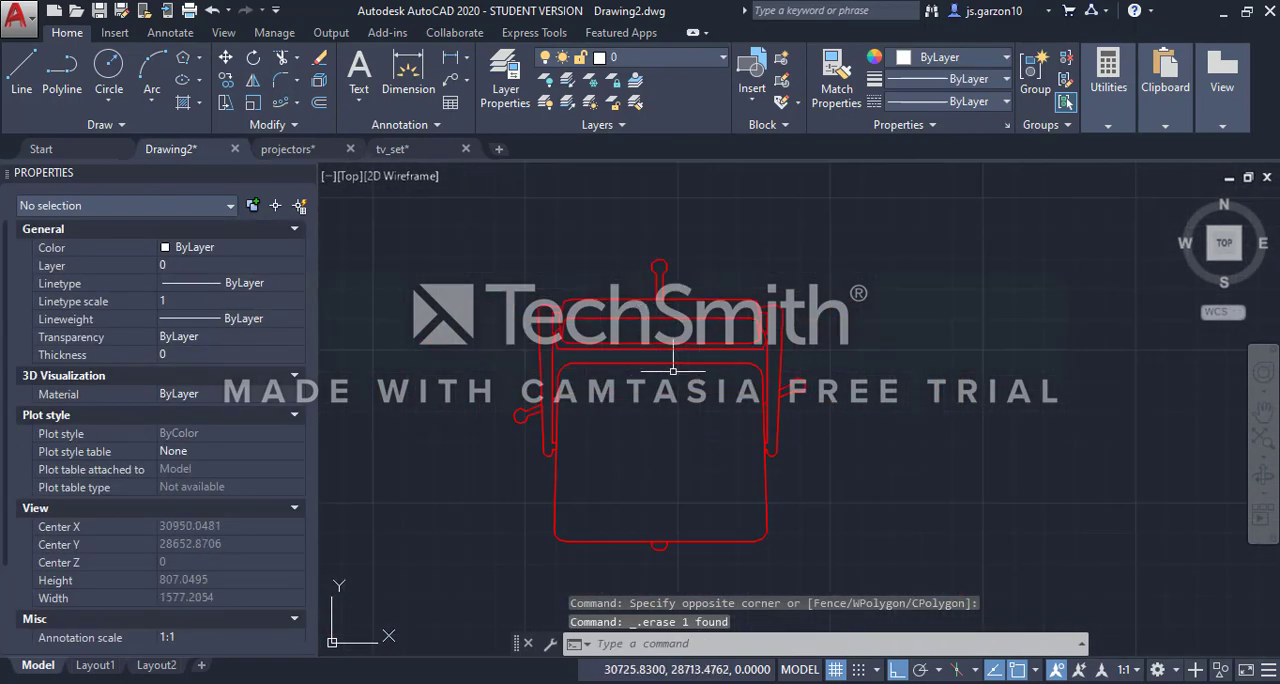
scroll(673, 371, "down", 4)
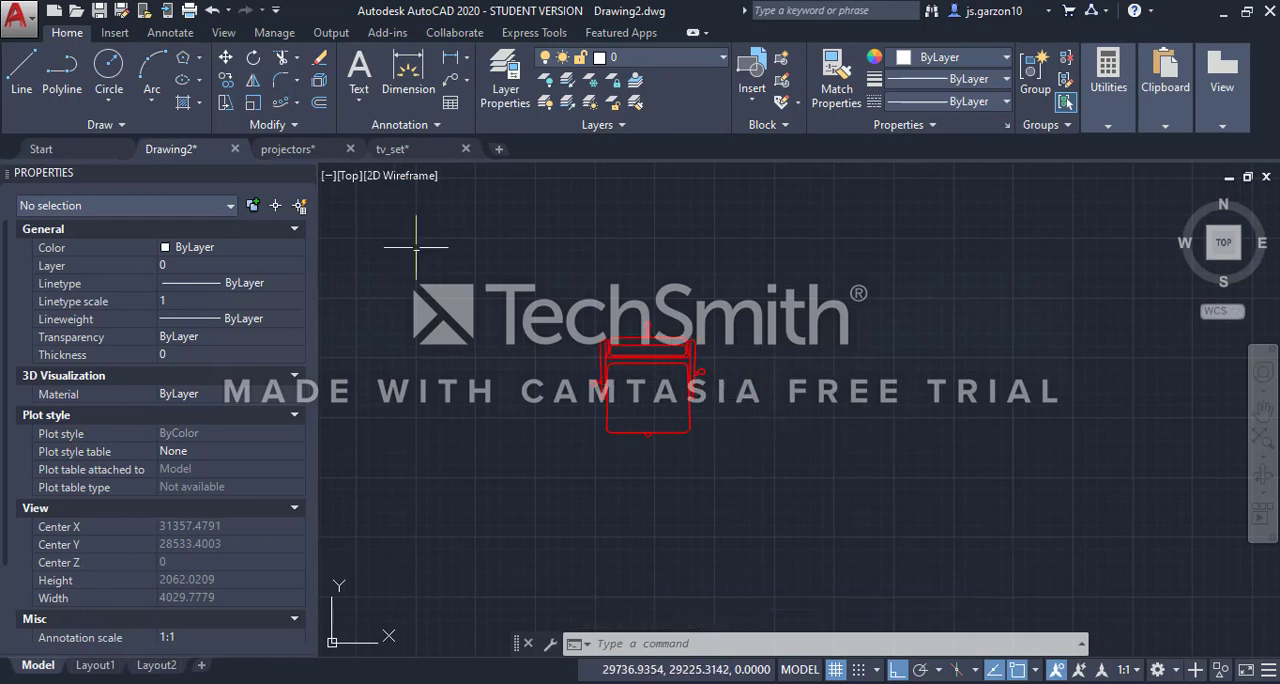
middle_click_drag(571, 323, 513, 368)
left_click(85, 107)
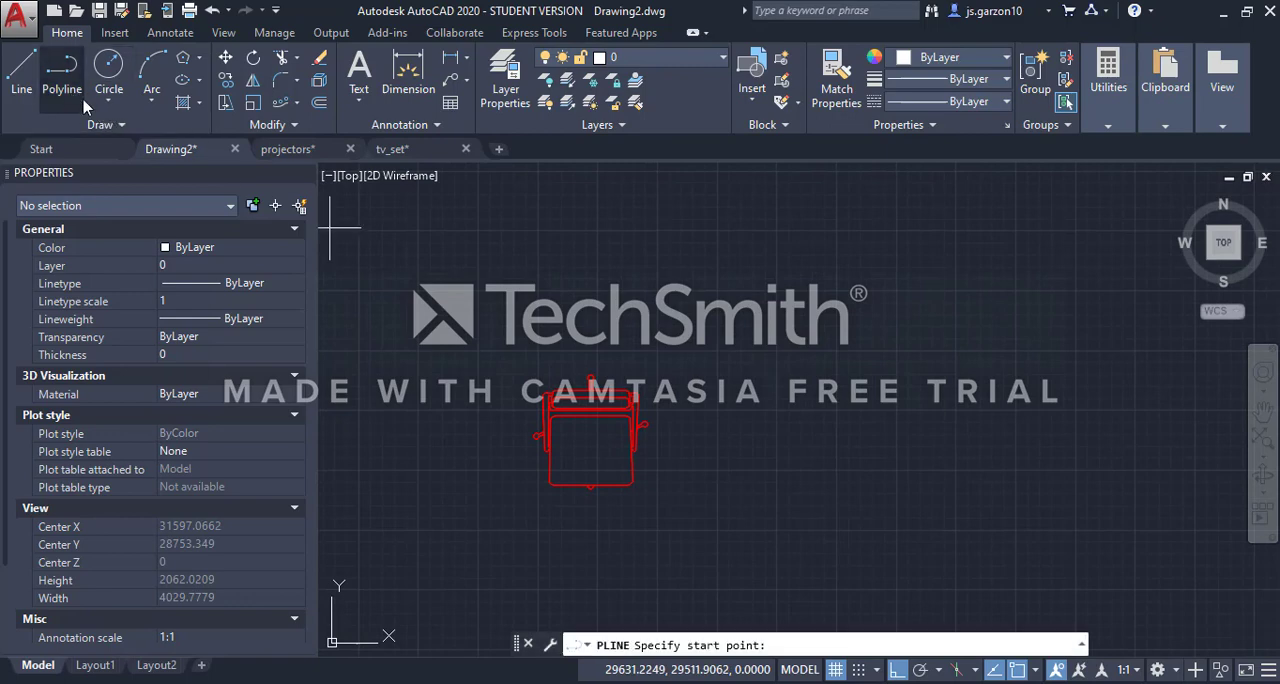
left_click(526, 281)
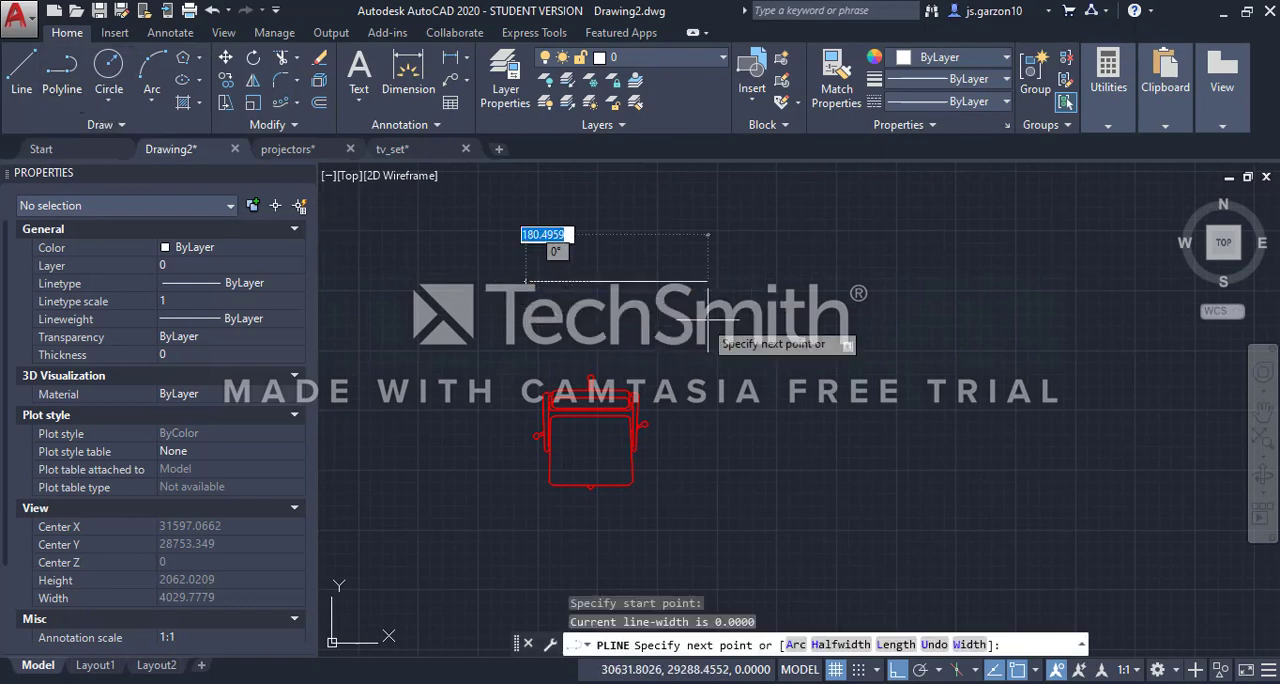
scroll(550, 375, "down", 4)
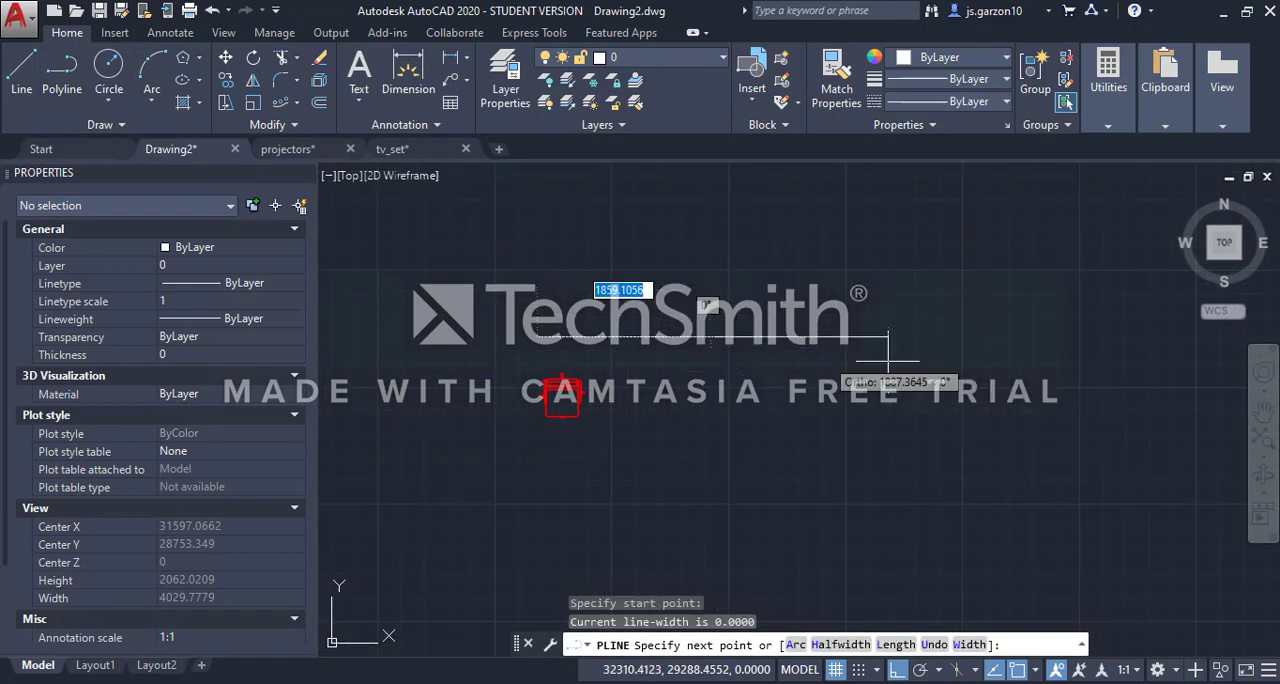
left_click(955, 363)
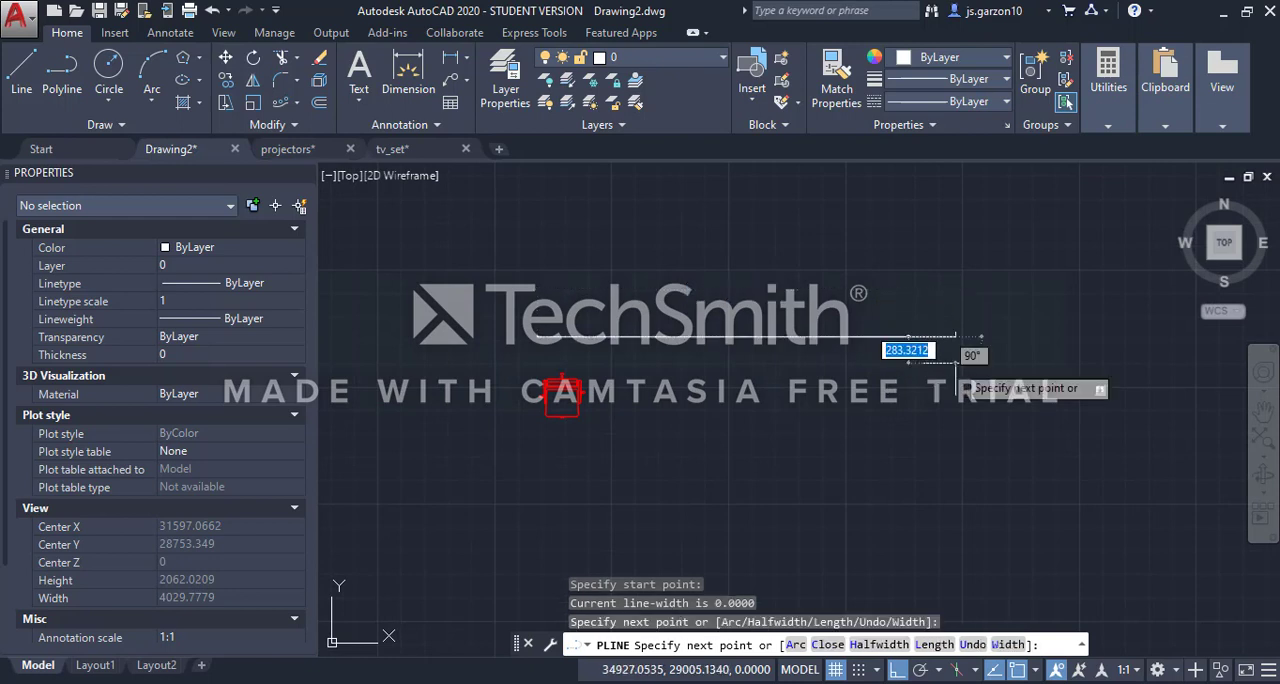
key("Escape")
Create a path array of the red chair along the horizontal polyline with 600 units between items
scroll(596, 409, "up", 4)
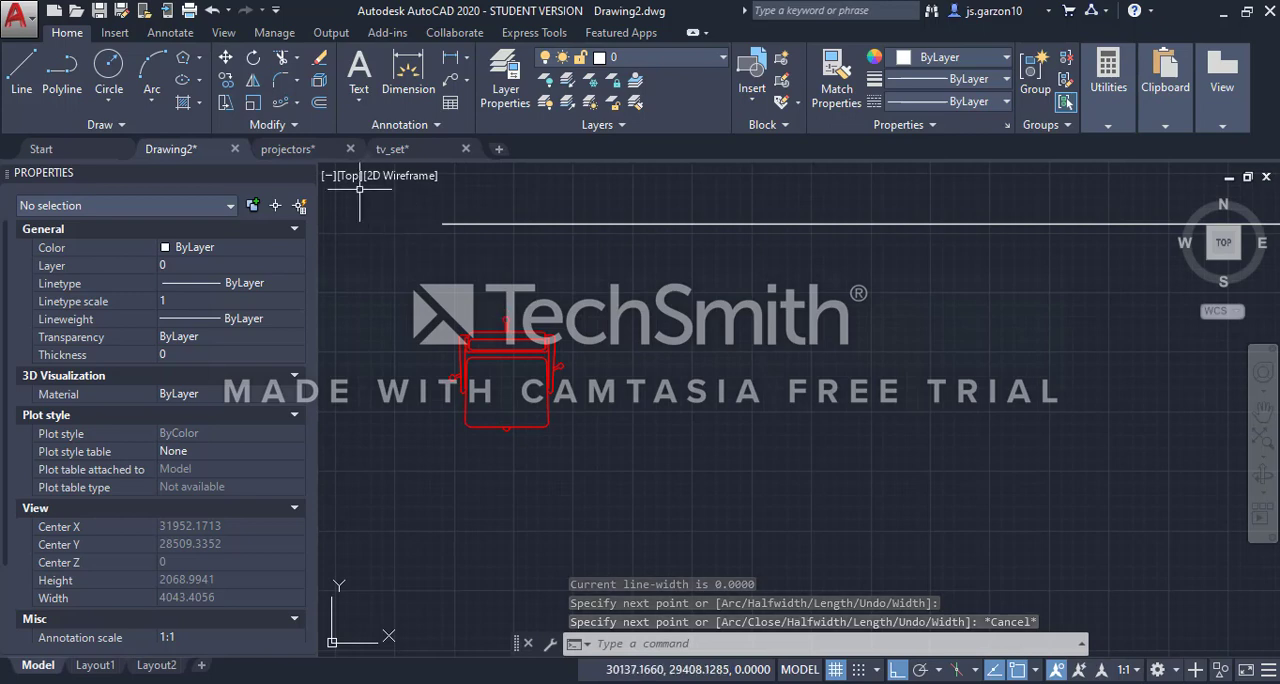
left_click(296, 103)
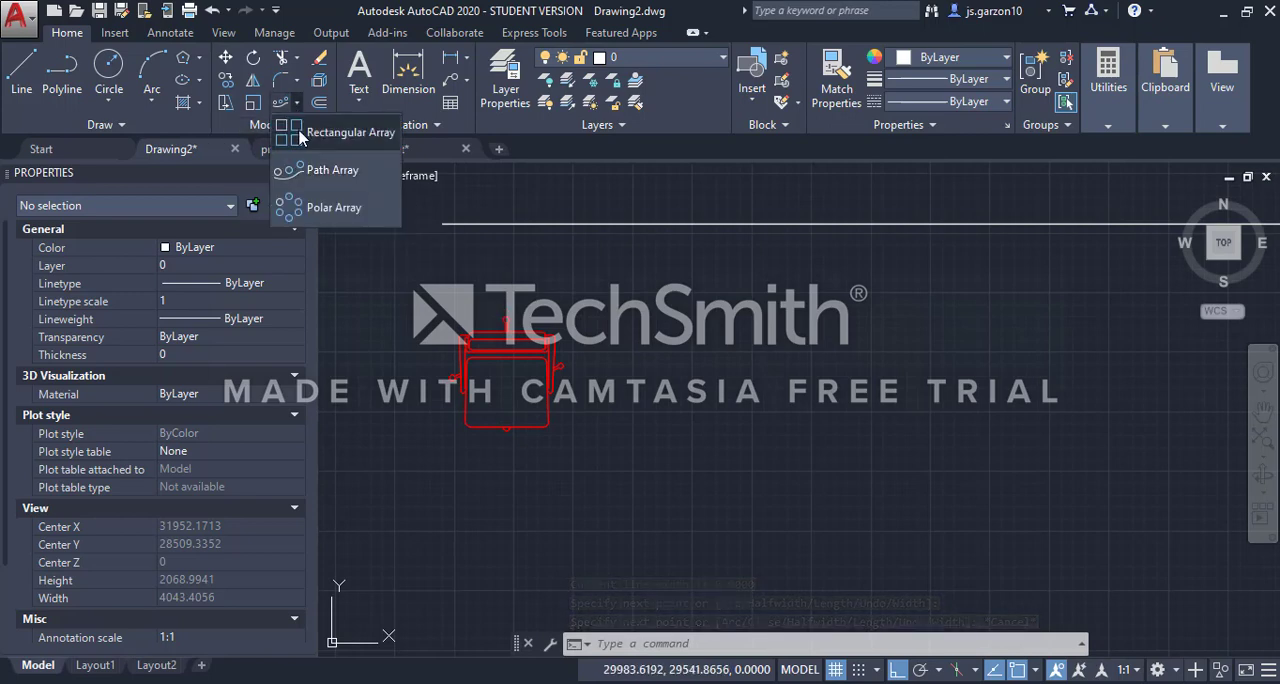
left_click(333, 172)
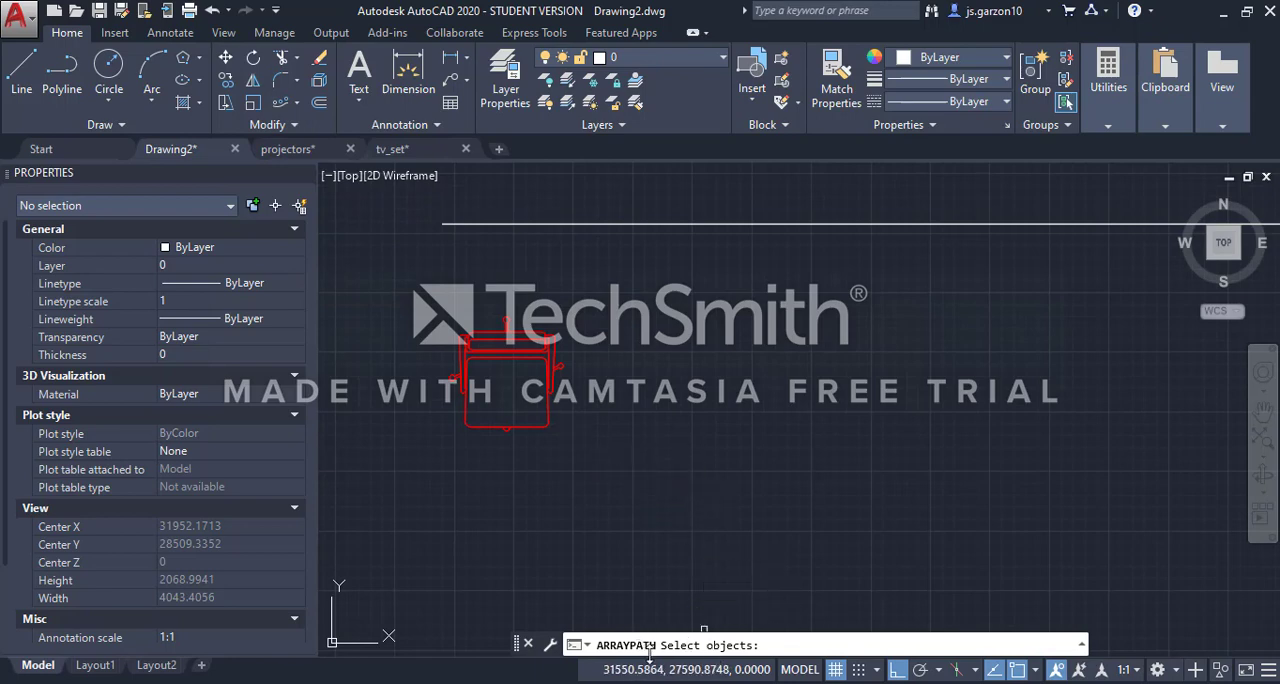
left_click(549, 371)
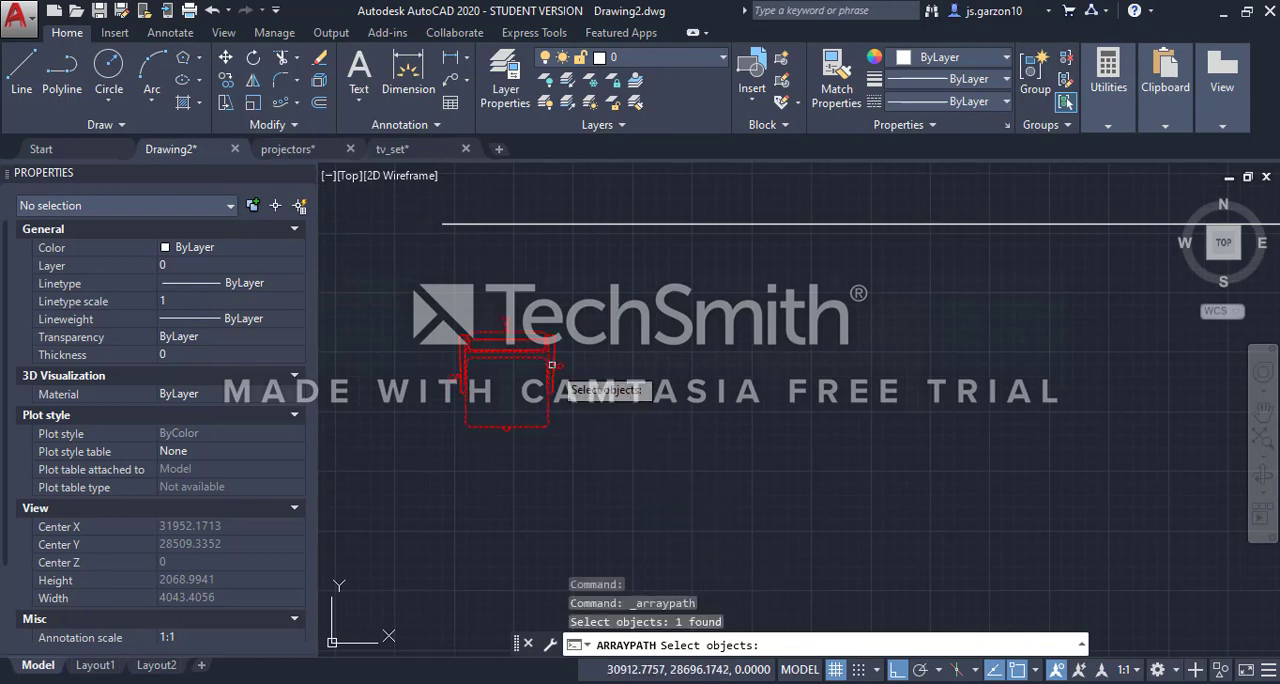
key("Return")
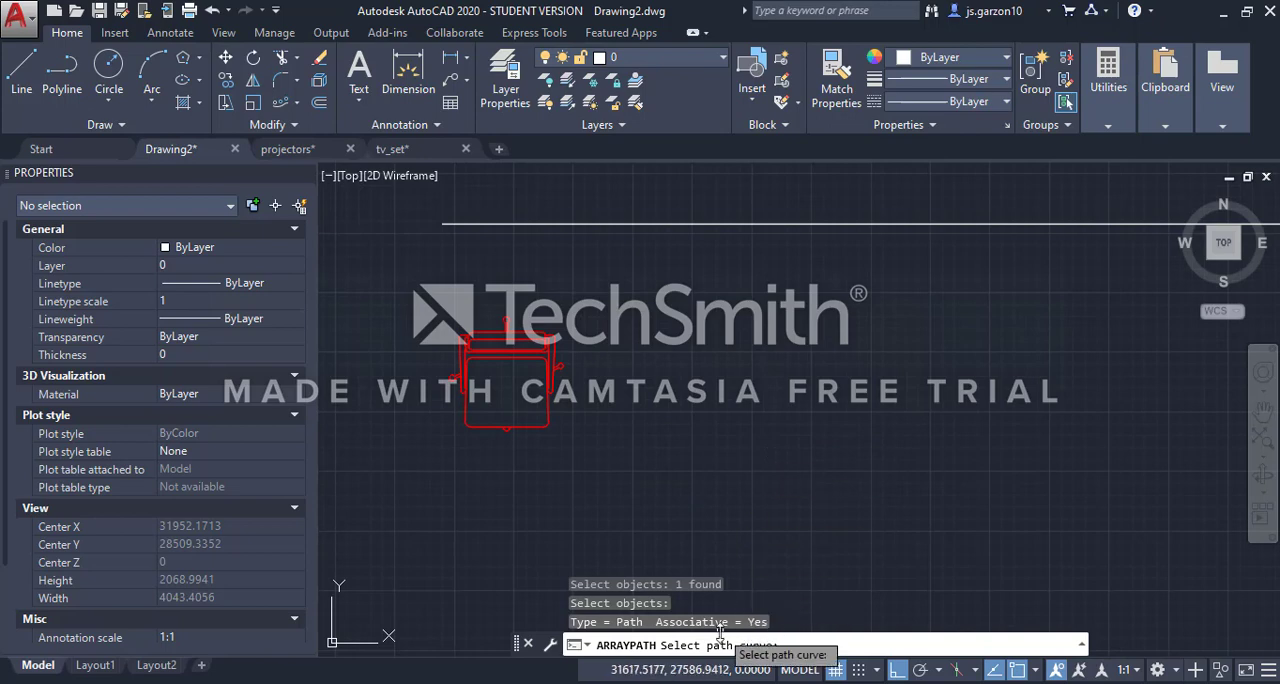
scroll(600, 460, "down", 2)
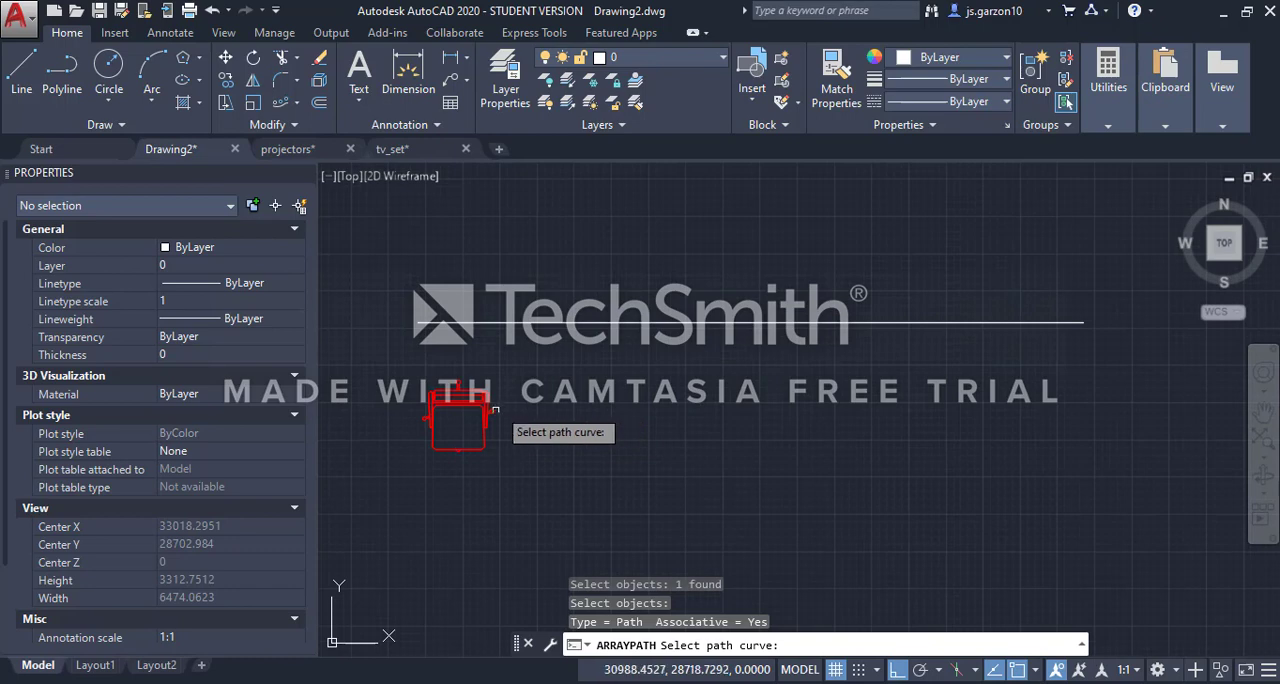
left_click(424, 322)
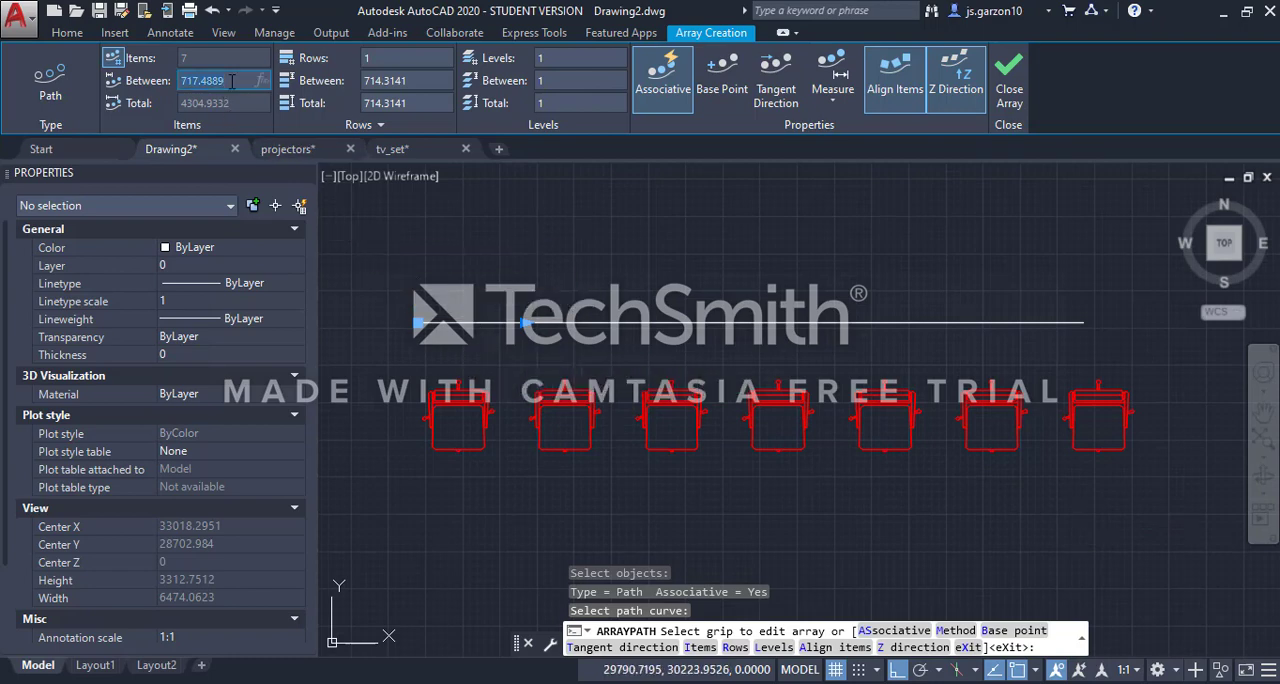
key("Return")
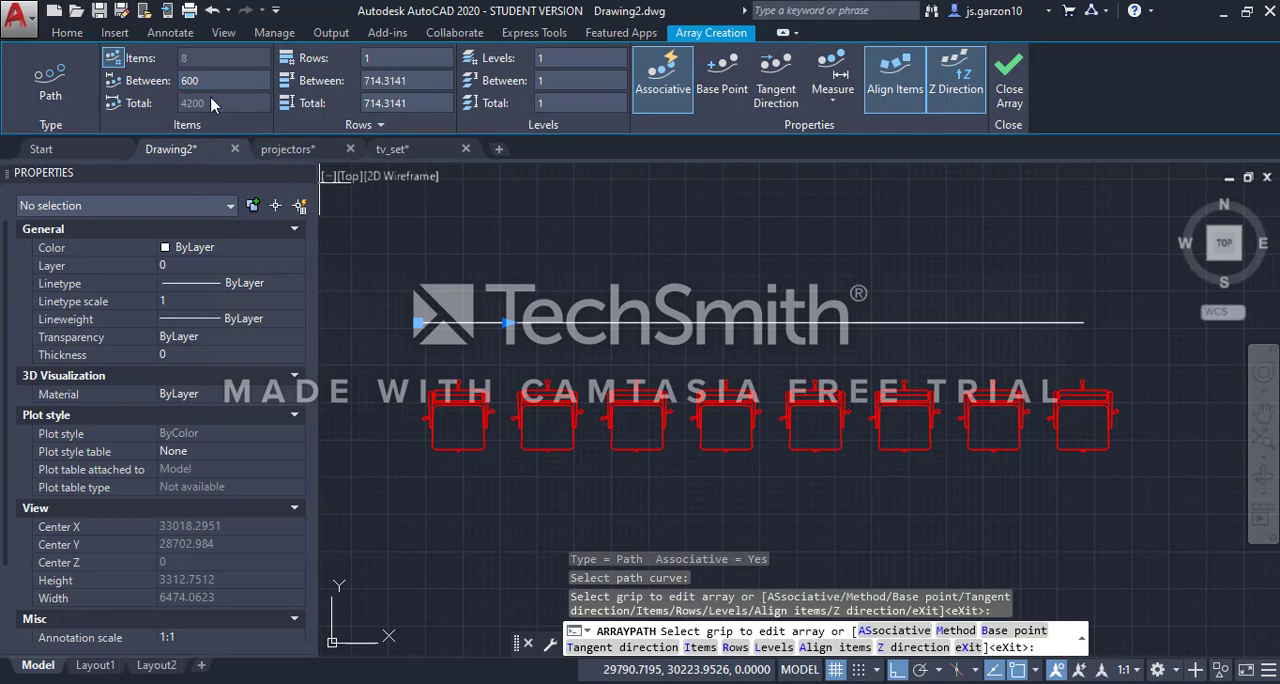
Unlock the path array's item count, try to set it to 10 items, and finish the array
left_click(116, 60)
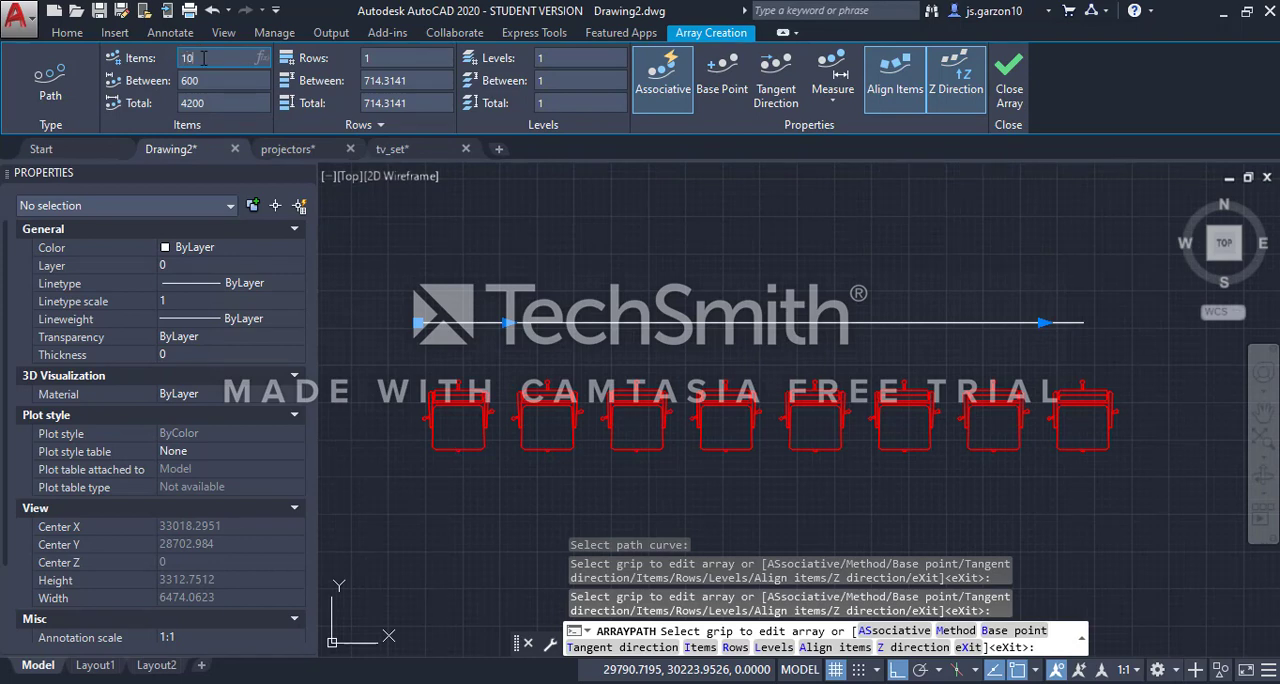
key("Return")
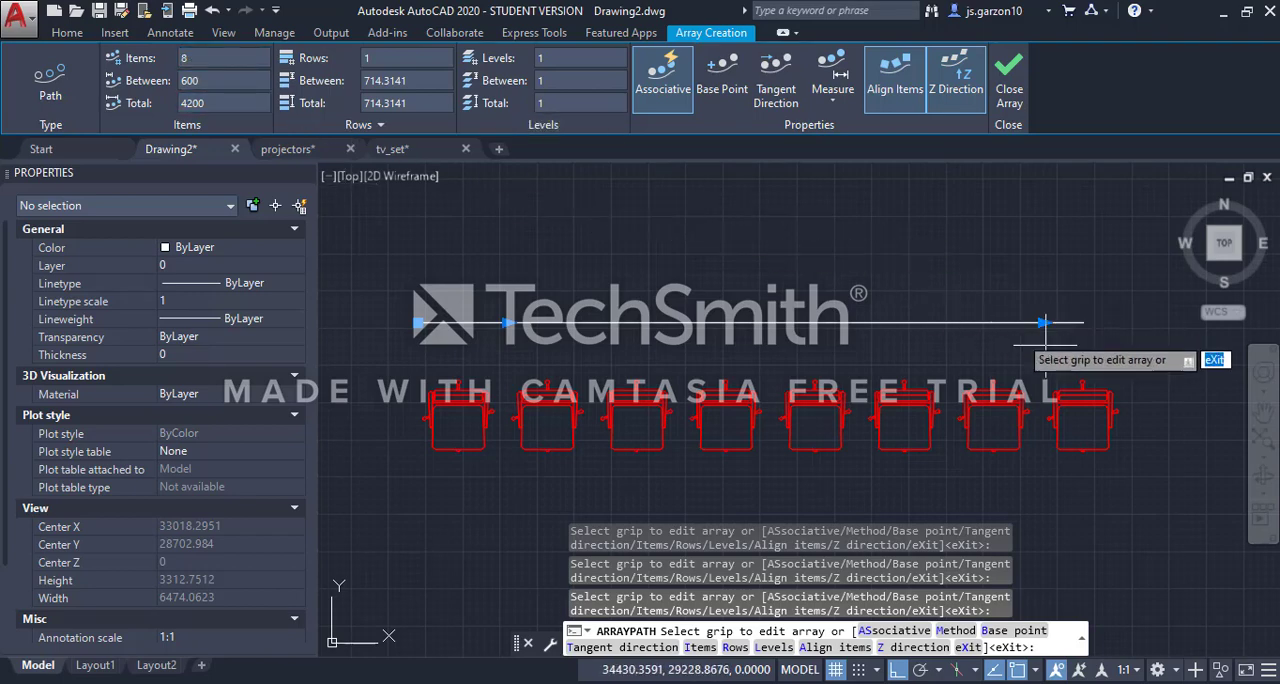
middle_click_drag(1048, 322, 850, 307)
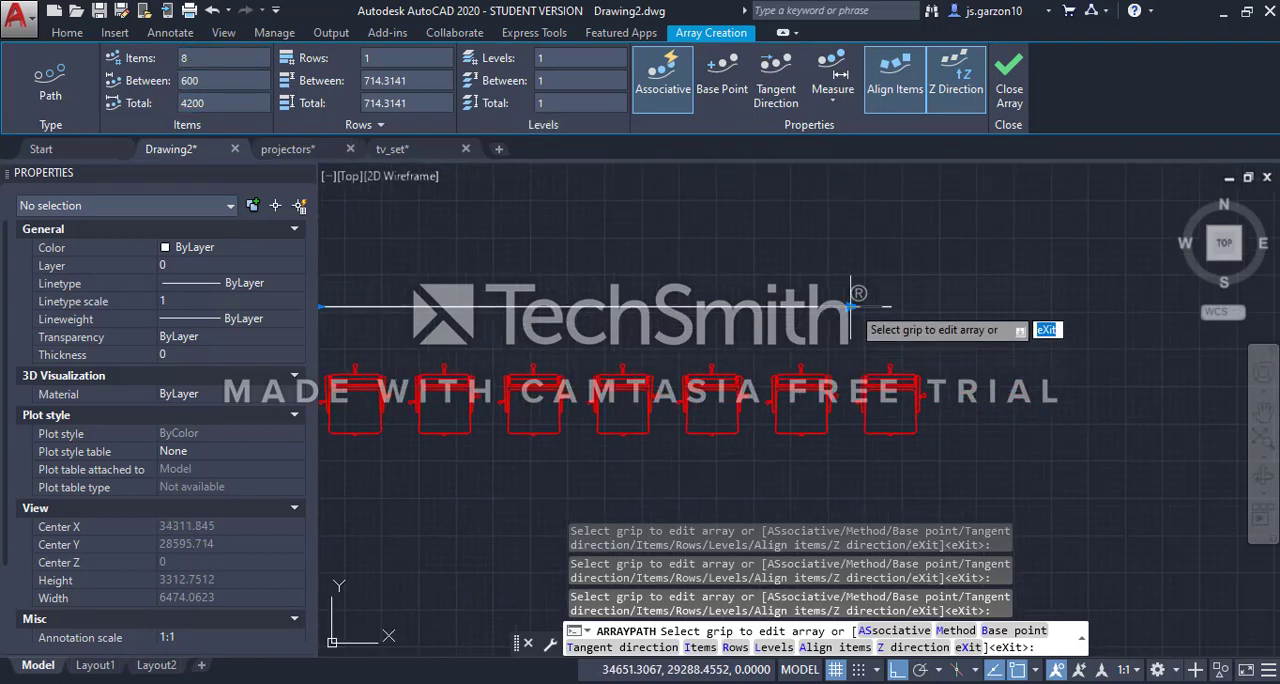
scroll(773, 355, "down", 2)
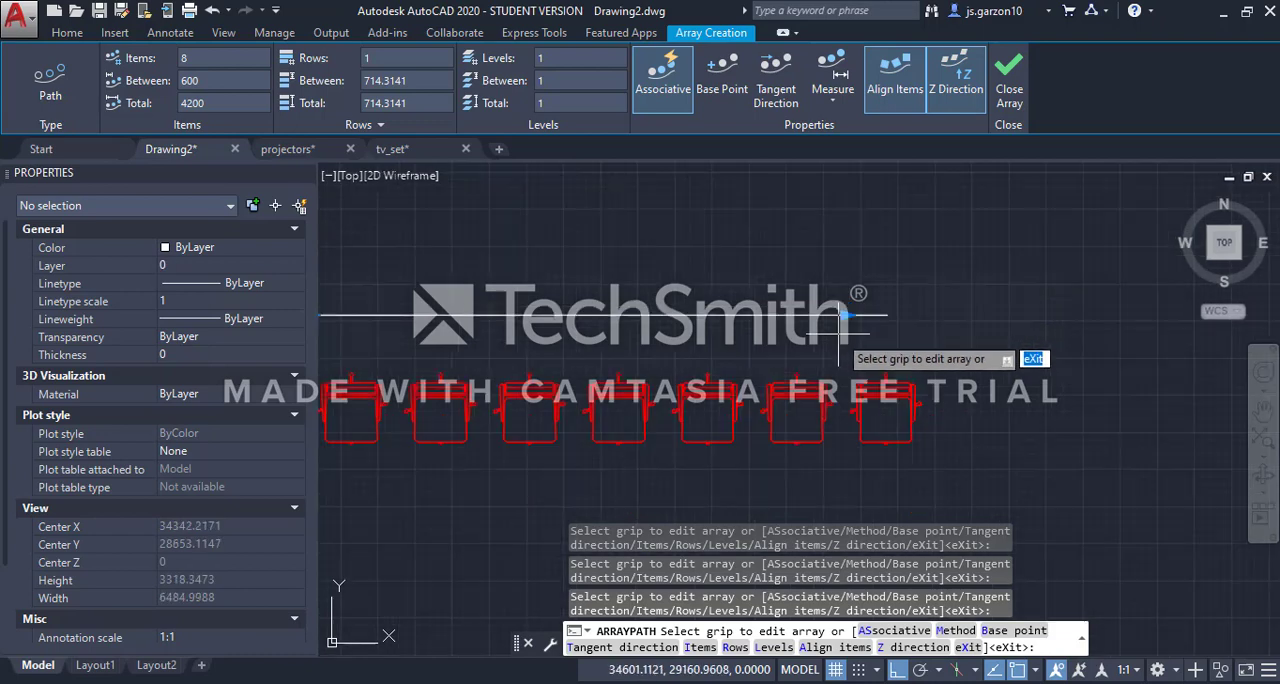
middle_click_drag(773, 355, 725, 340)
scroll(725, 340, "up", 2)
scroll(895, 343, "down", 2)
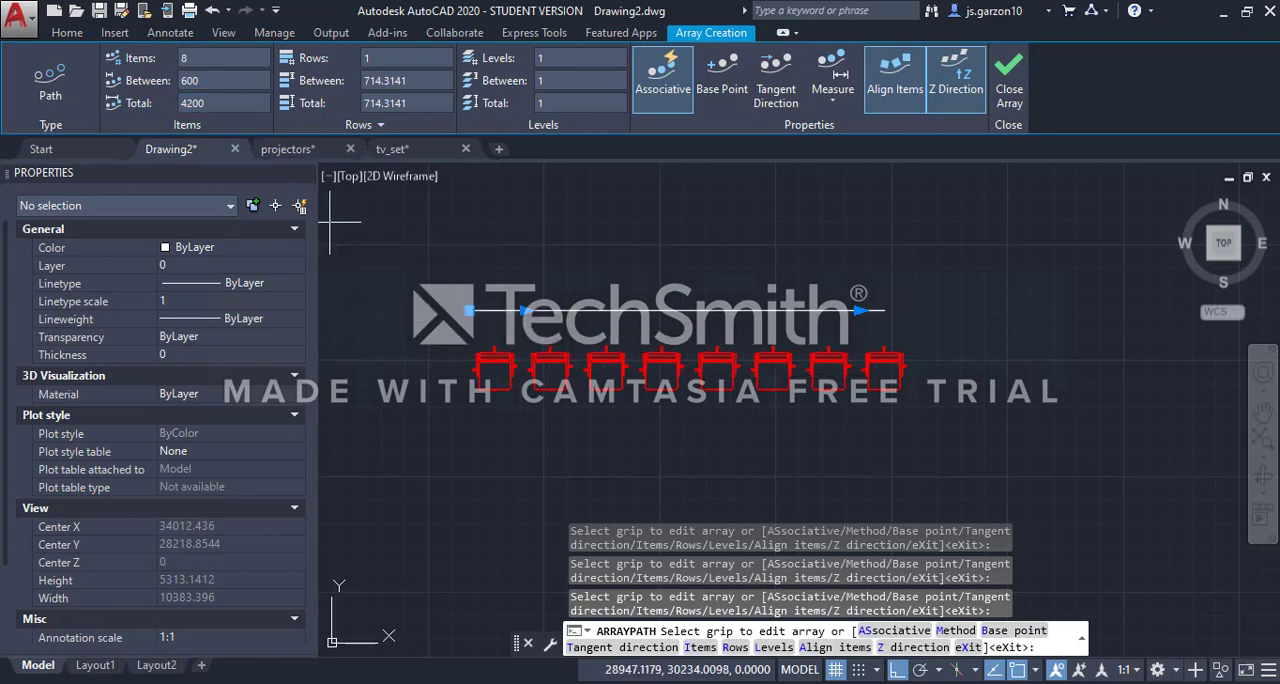
key("Escape")
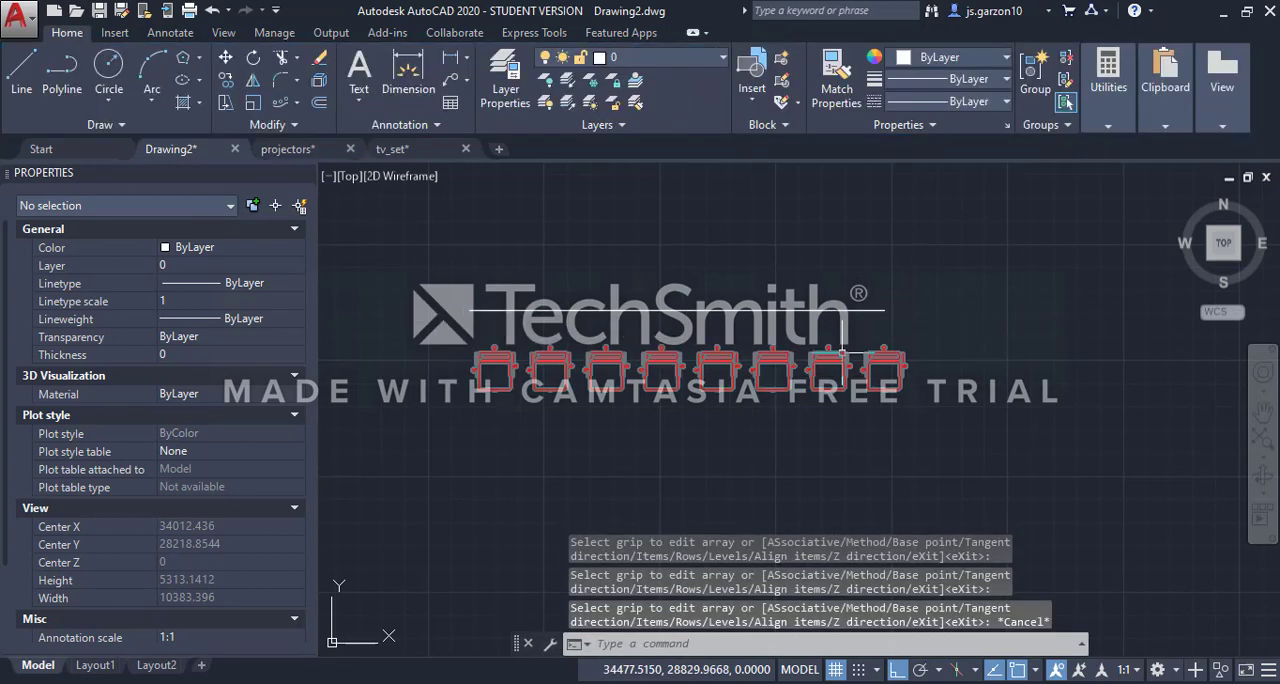
left_click(843, 352)
left_click(857, 311)
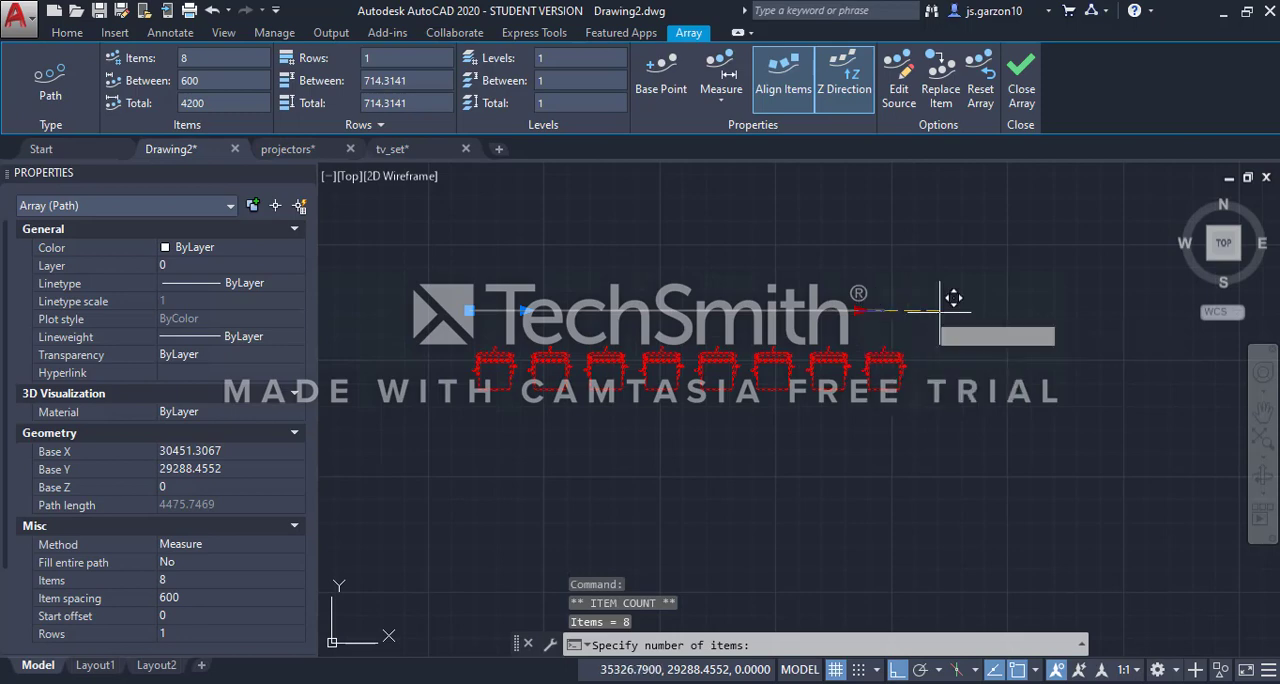
key("Escape")
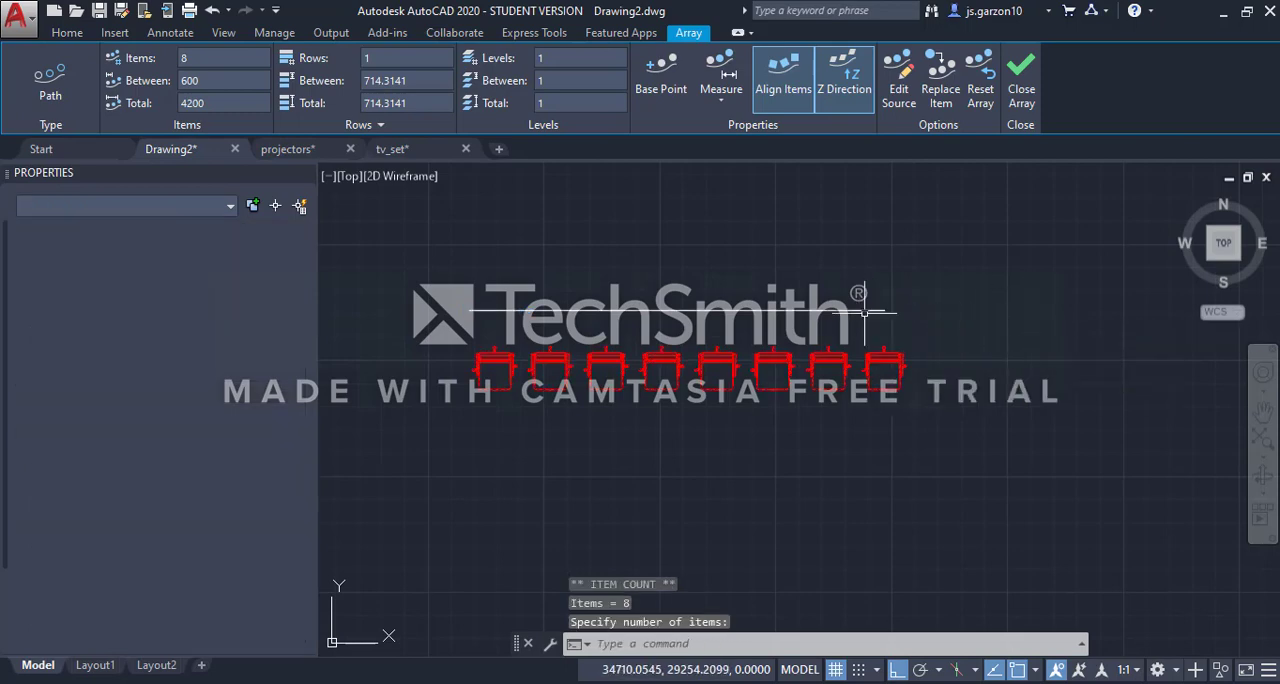
Stretch the right end of the path polyline horizontally so its length is about 6716 units
left_click(869, 304)
left_click(848, 329)
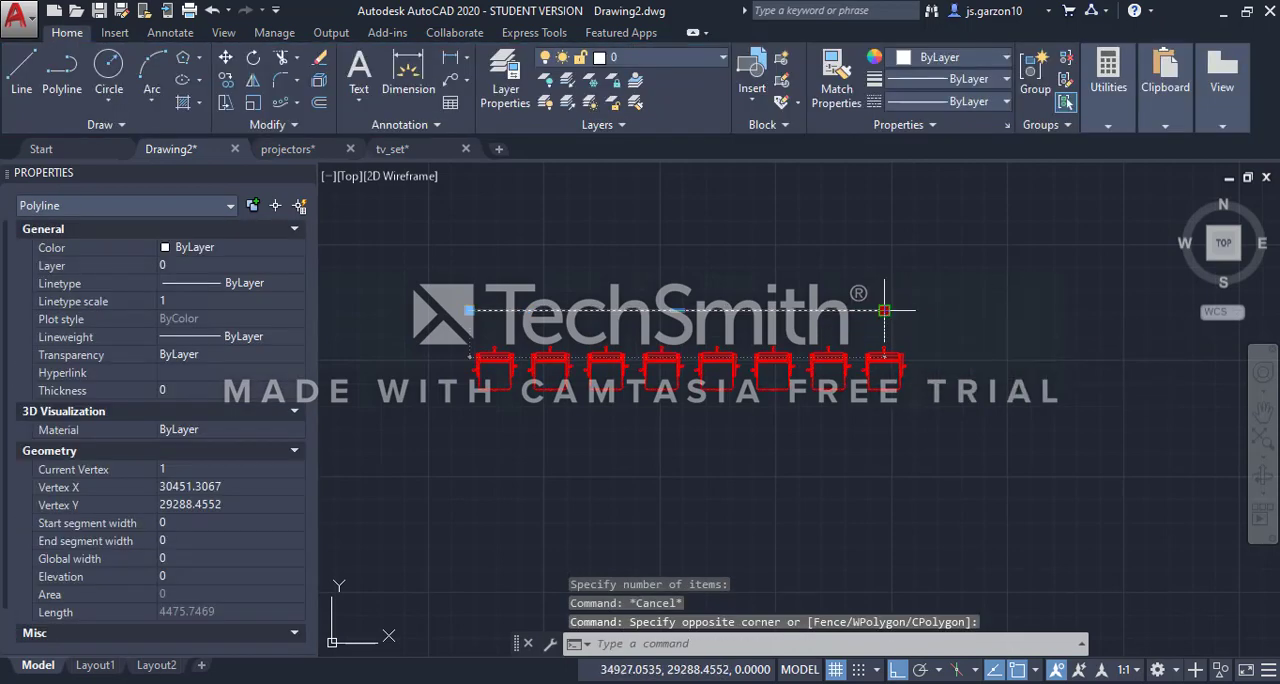
left_click(884, 310)
left_click(1094, 311)
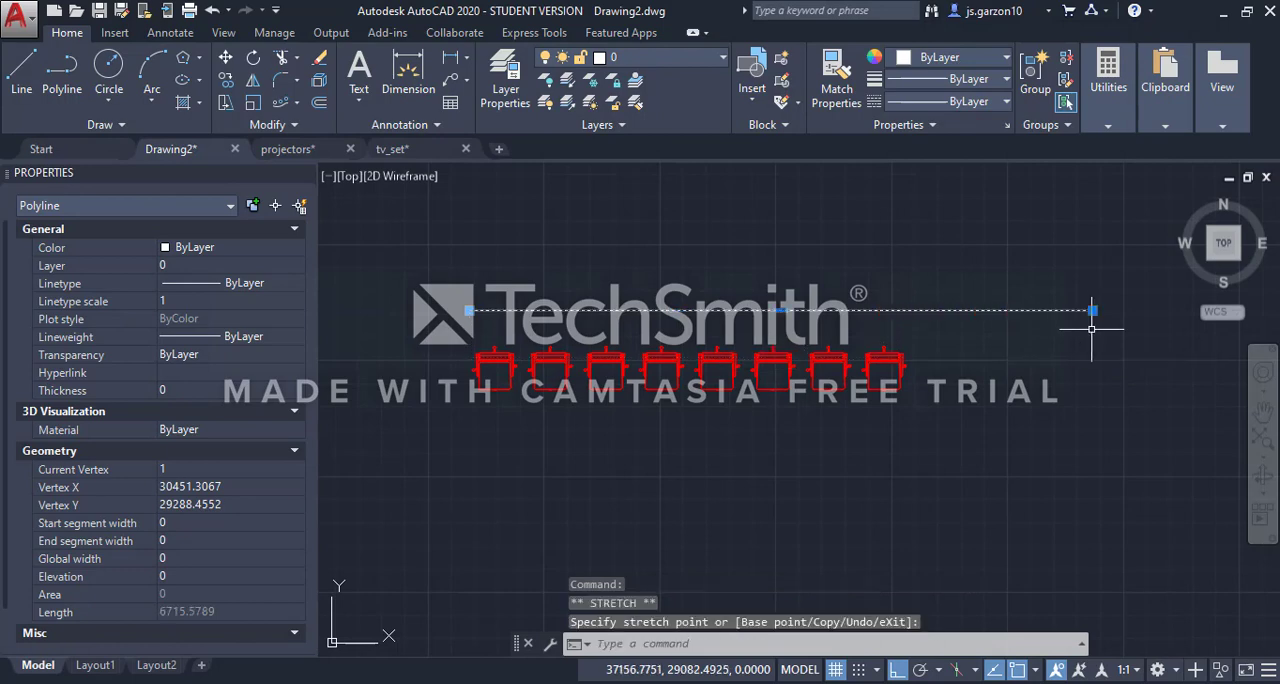